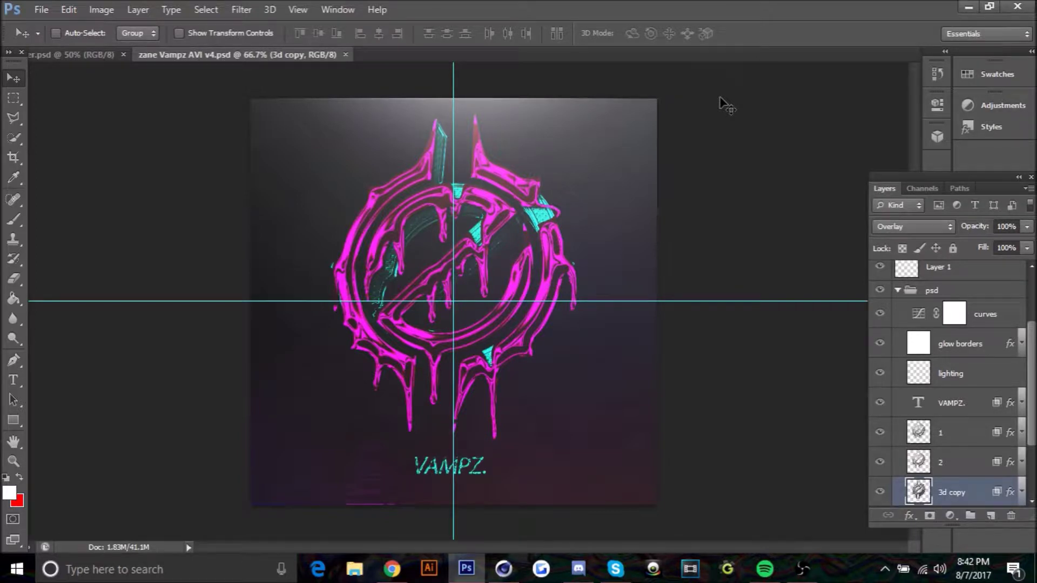
Copy the layer style from the Vampz logo's layer 1.
{"action": "scroll", "coordinate": [987, 418], "scroll_direction": "down", "scroll_amount": 1}
{"action": "right_click", "coordinate": [959, 418]}
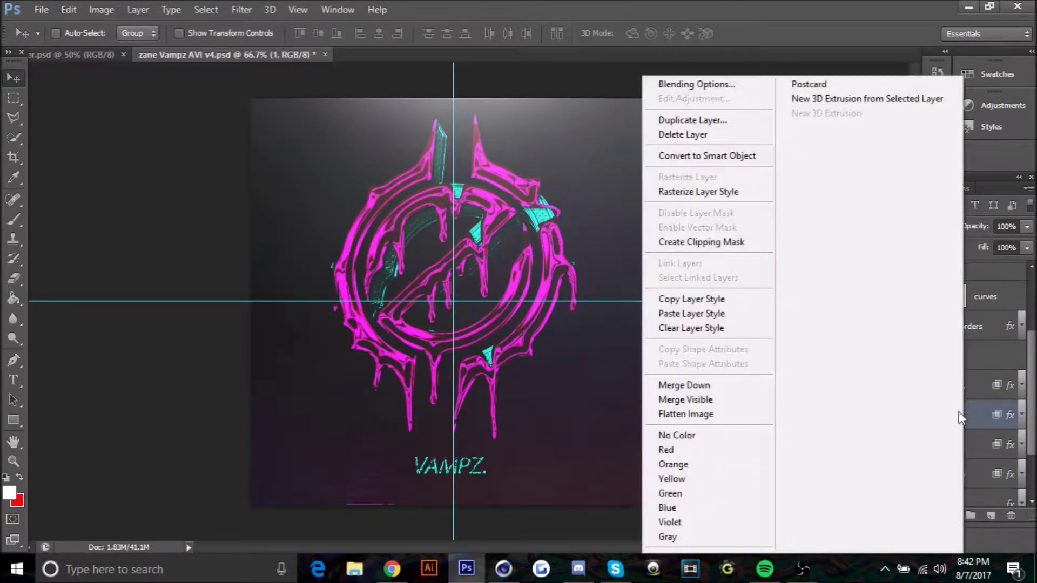
{"action": "left_click", "coordinate": [688, 302]}
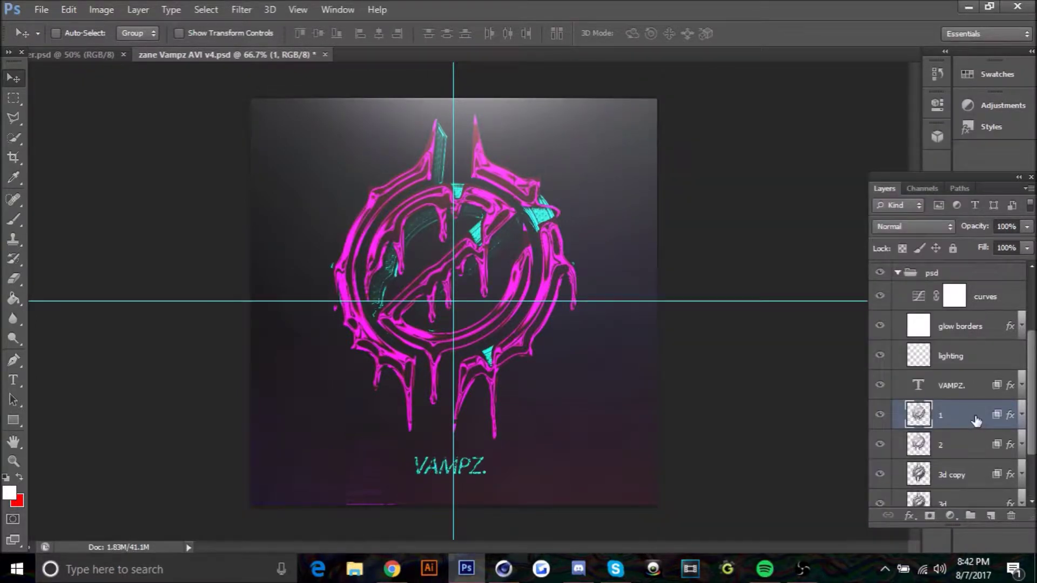
Try lowering layer 1's Bevel & Emboss size to about 0, then discard the change.
{"action": "double_click", "coordinate": [976, 421]}
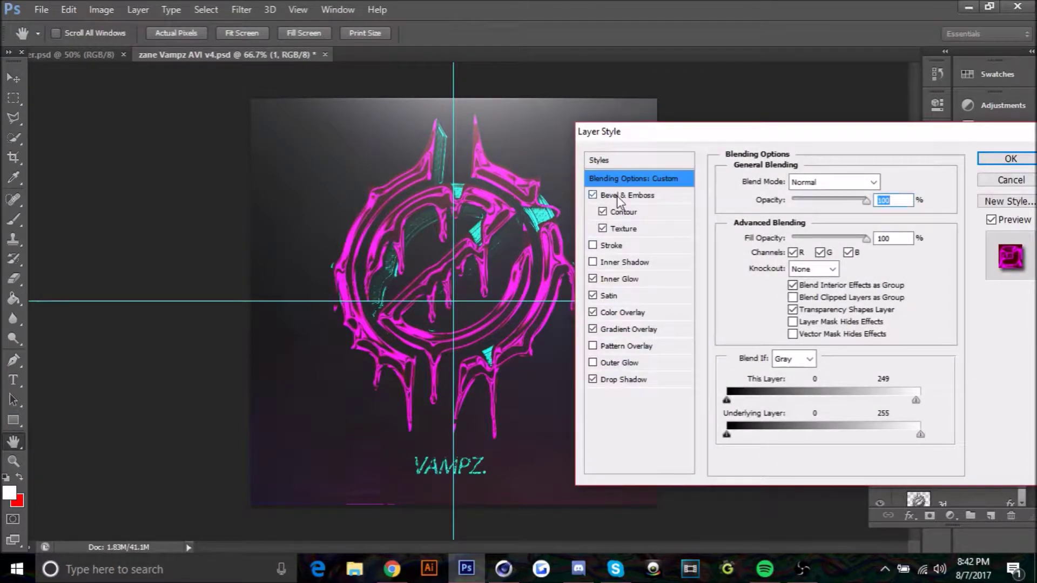
{"action": "left_click", "coordinate": [616, 195]}
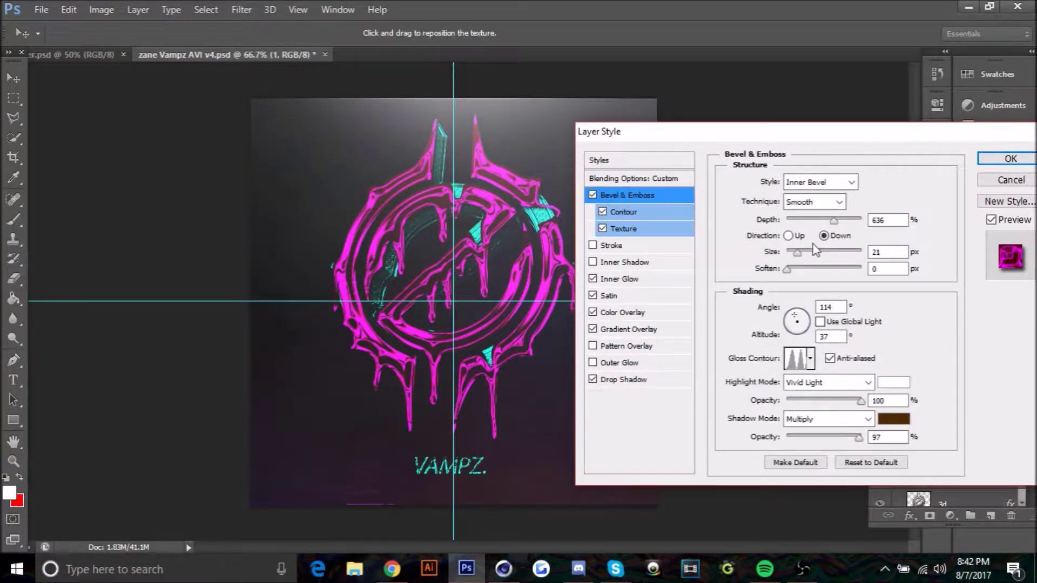
{"action": "left_click_drag", "start_coordinate": [797, 253], "coordinate": [789, 250]}
{"action": "left_click", "coordinate": [995, 181]}
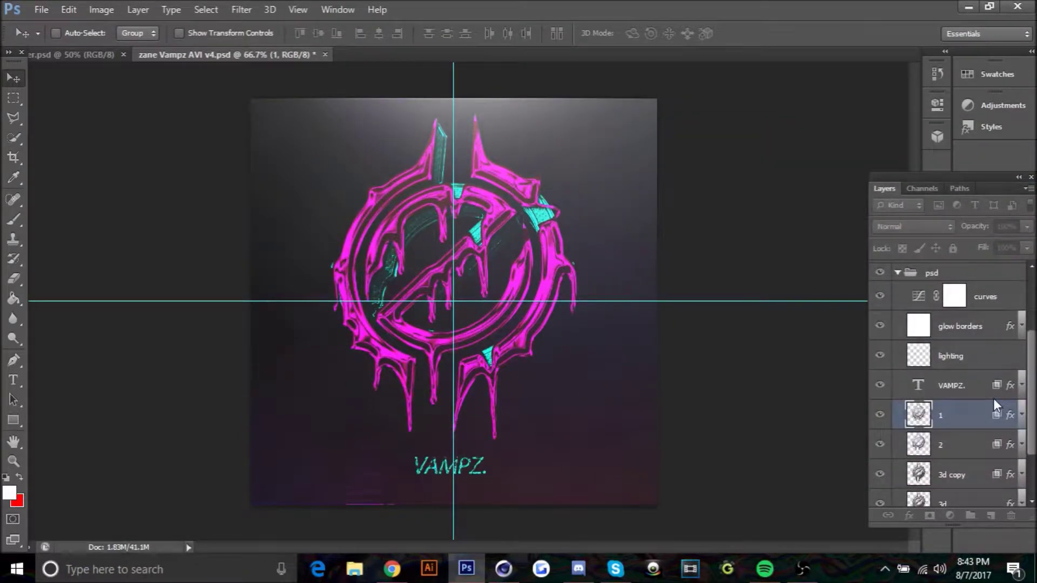
Set layer 1's Bevel & Emboss size to 24 and apply the style.
{"action": "scroll", "coordinate": [983, 397], "scroll_direction": "up", "scroll_amount": 3}
{"action": "scroll", "coordinate": [972, 391], "scroll_direction": "down", "scroll_amount": 4}
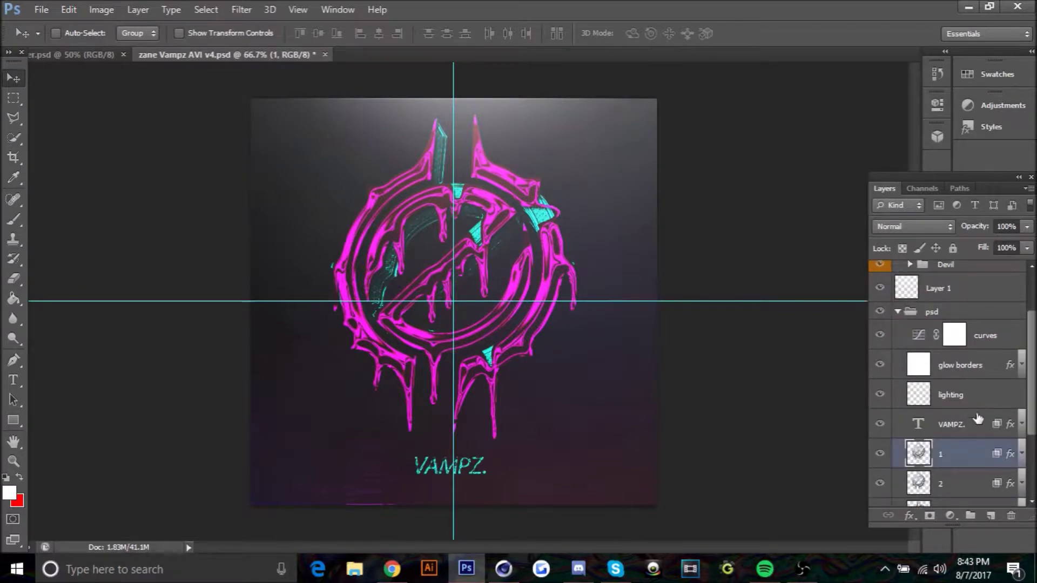
{"action": "double_click", "coordinate": [979, 427]}
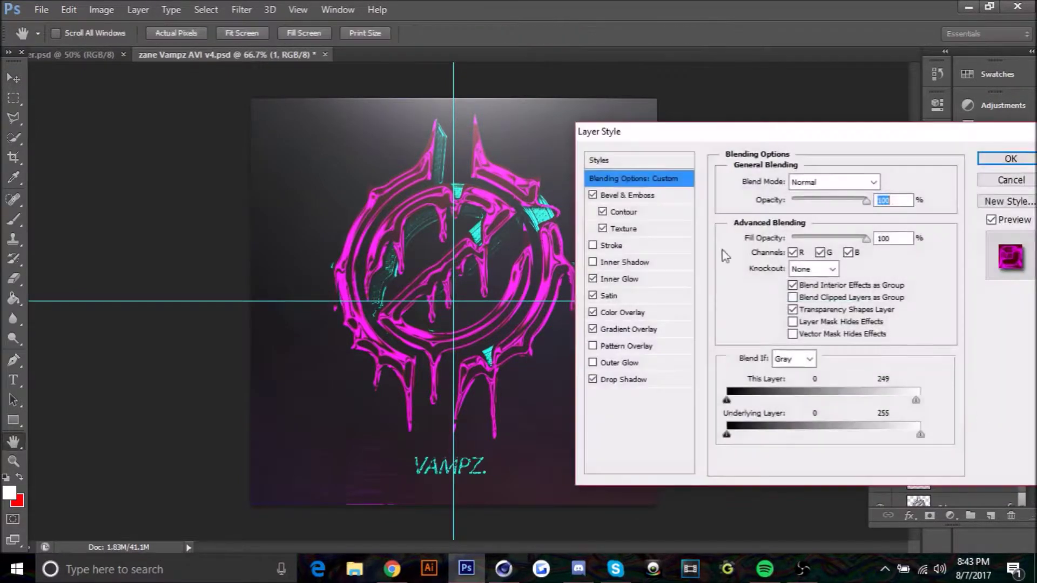
{"action": "left_click", "coordinate": [621, 198]}
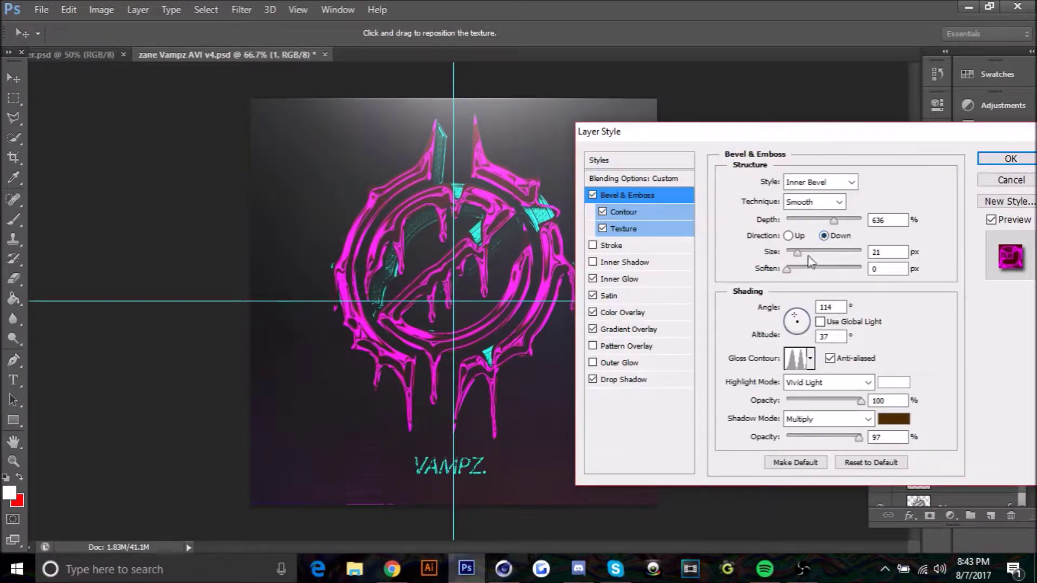
{"action": "mouse_move", "coordinate": [798, 256]}
{"action": "left_mouse_down"}
{"action": "mouse_move", "coordinate": [816, 263]}
{"action": "mouse_move", "coordinate": [803, 261]}
{"action": "left_mouse_up"}
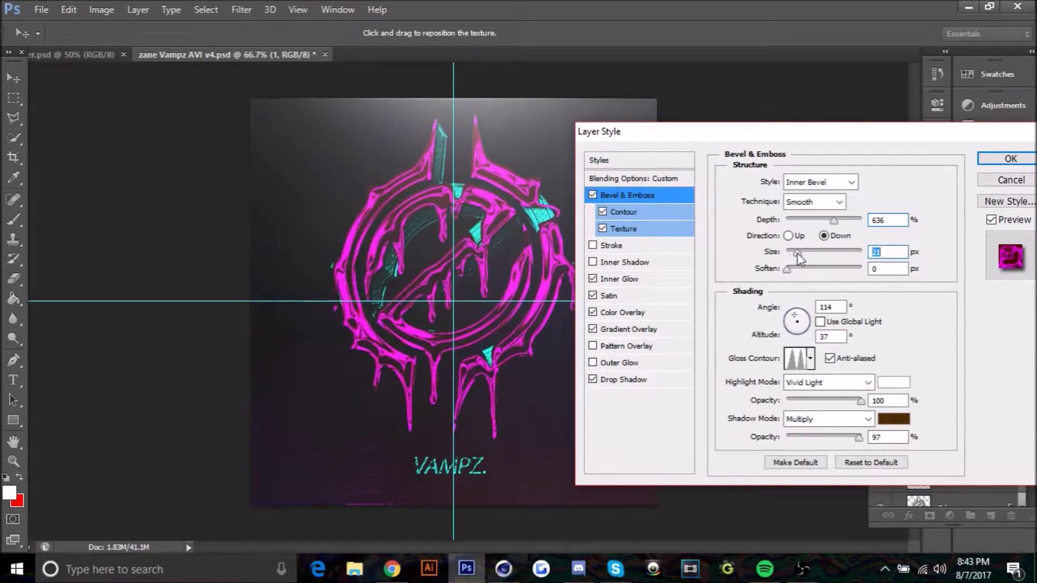
{"action": "left_click_drag", "start_coordinate": [798, 254], "coordinate": [796, 254]}
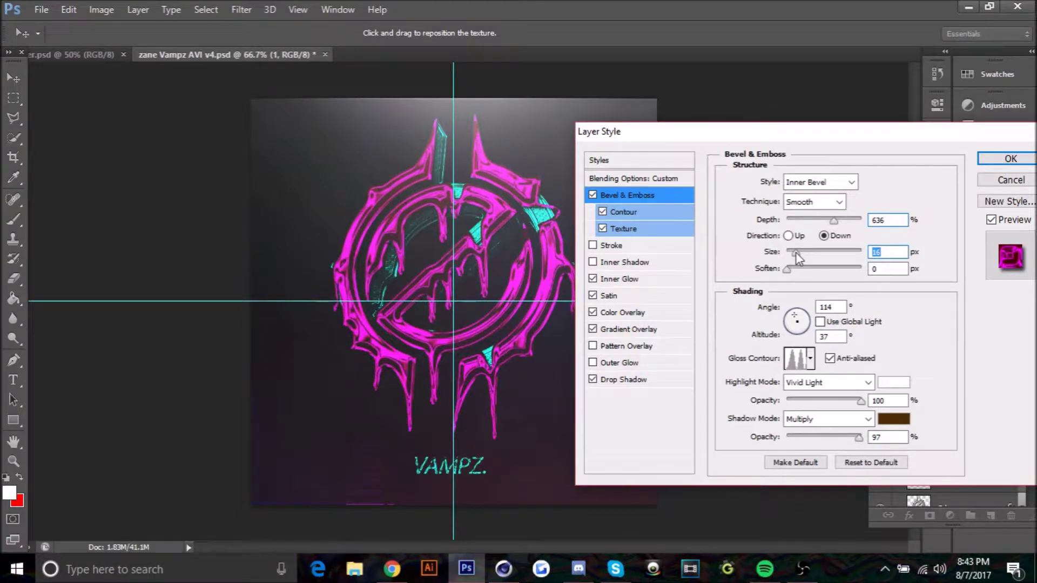
{"action": "left_click_drag", "start_coordinate": [796, 254], "coordinate": [799, 254]}
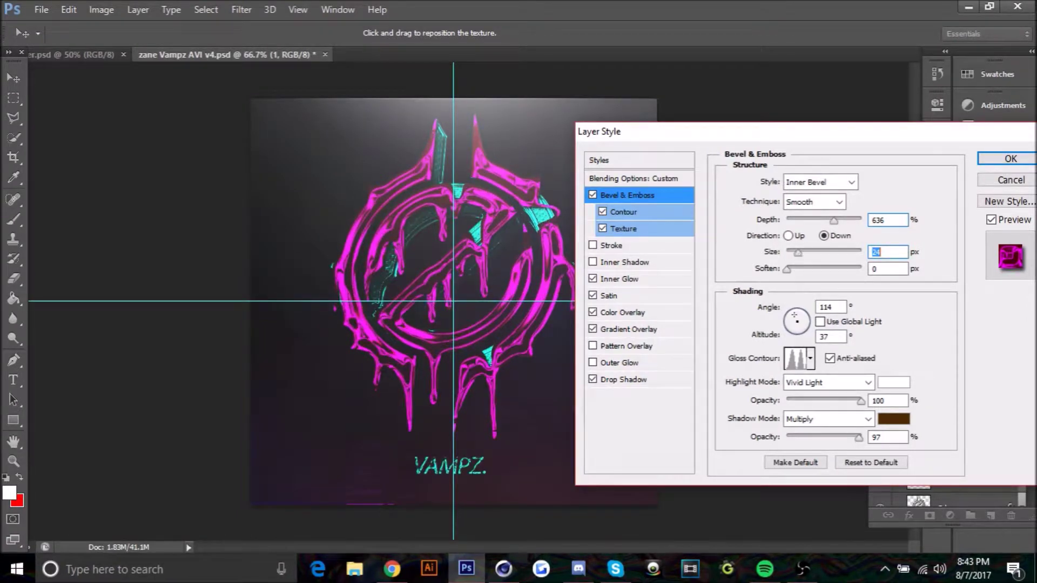
{"action": "left_click", "coordinate": [980, 182]}
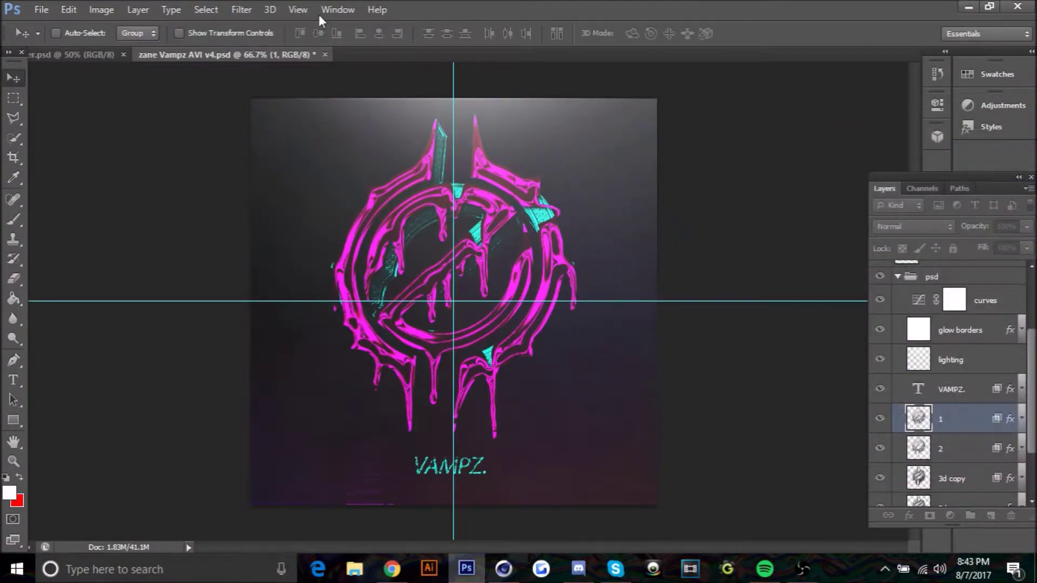
Open ARROW NEW PSD.psd from Documents > ARROW, dismissing the missing-fonts warning.
{"action": "left_click", "coordinate": [49, 9]}
{"action": "left_click", "coordinate": [60, 39]}
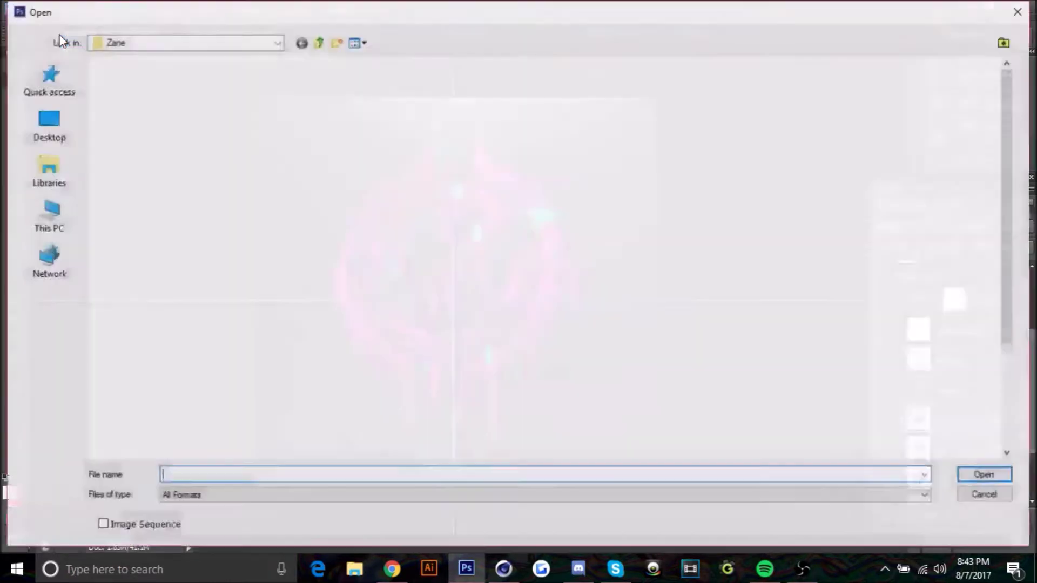
{"action": "left_click", "coordinate": [142, 42]}
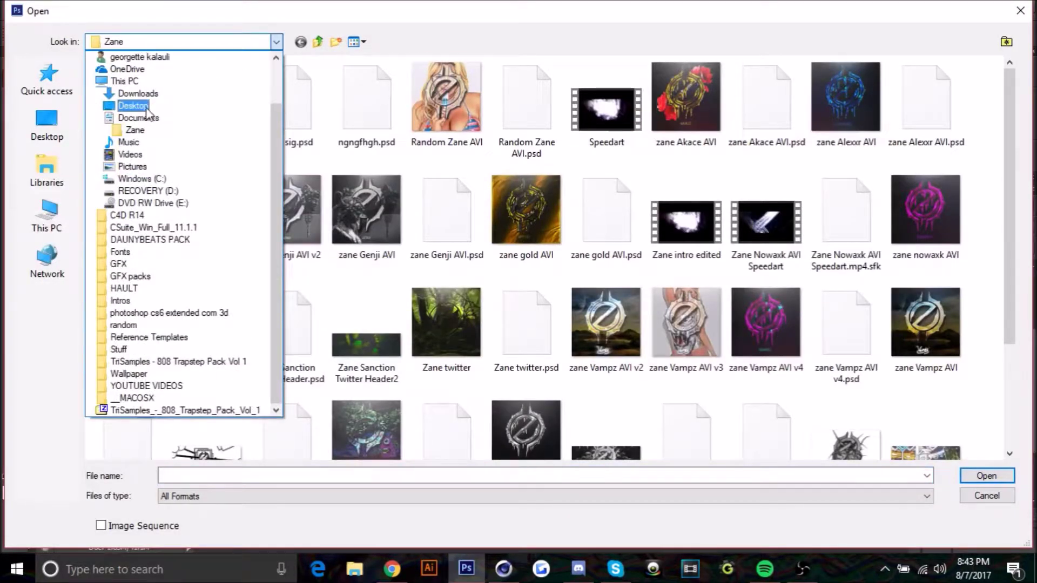
{"action": "left_click", "coordinate": [148, 122]}
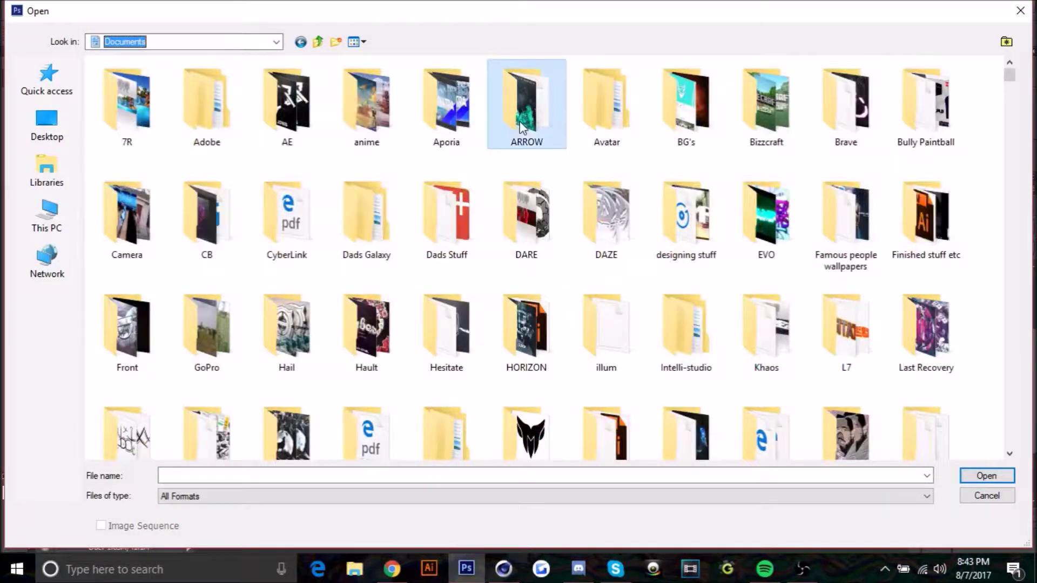
{"action": "double_click", "coordinate": [520, 121]}
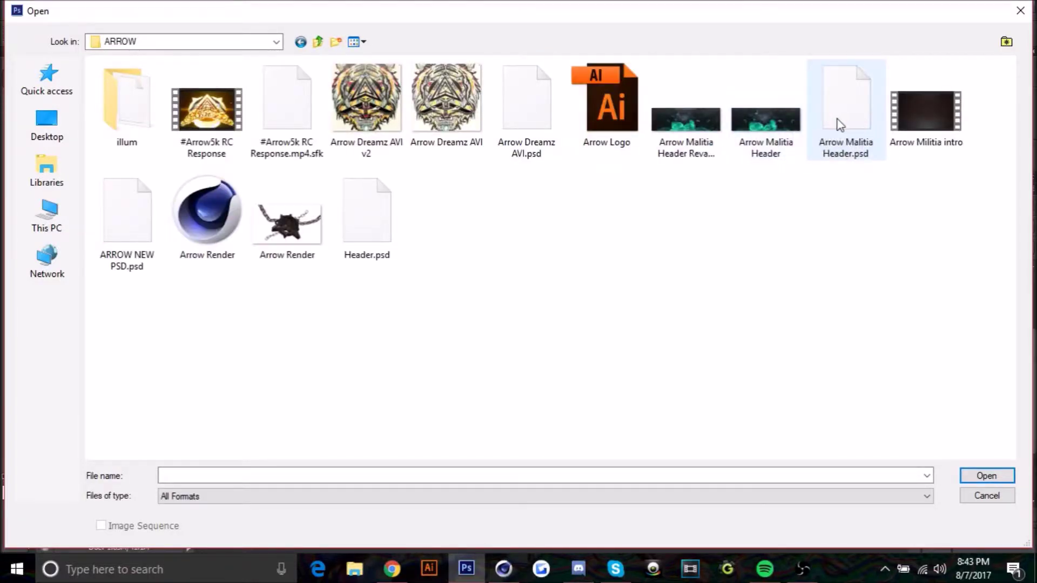
{"action": "double_click", "coordinate": [127, 216]}
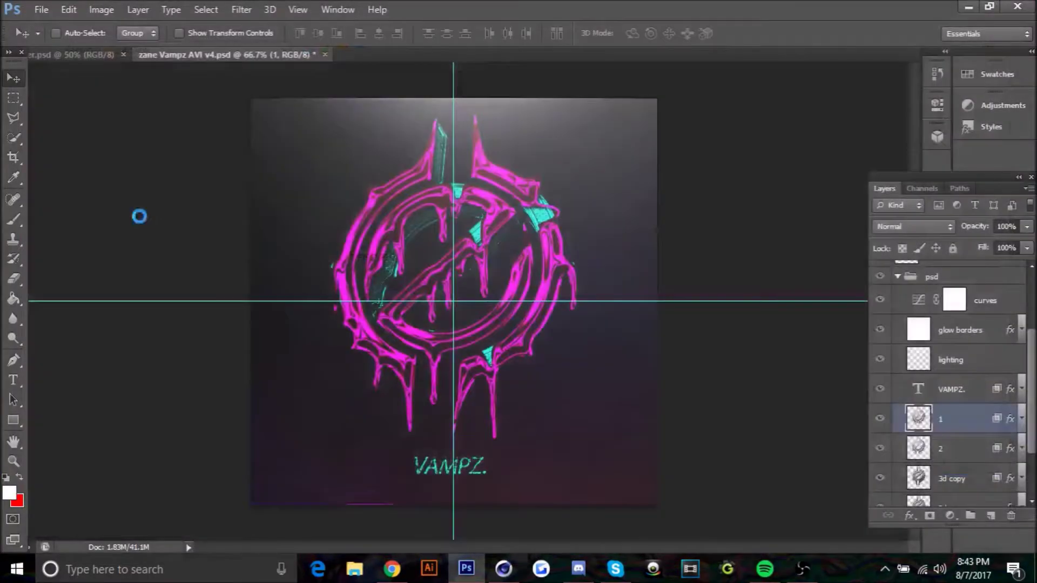
{"action": "left_click", "coordinate": [531, 232]}
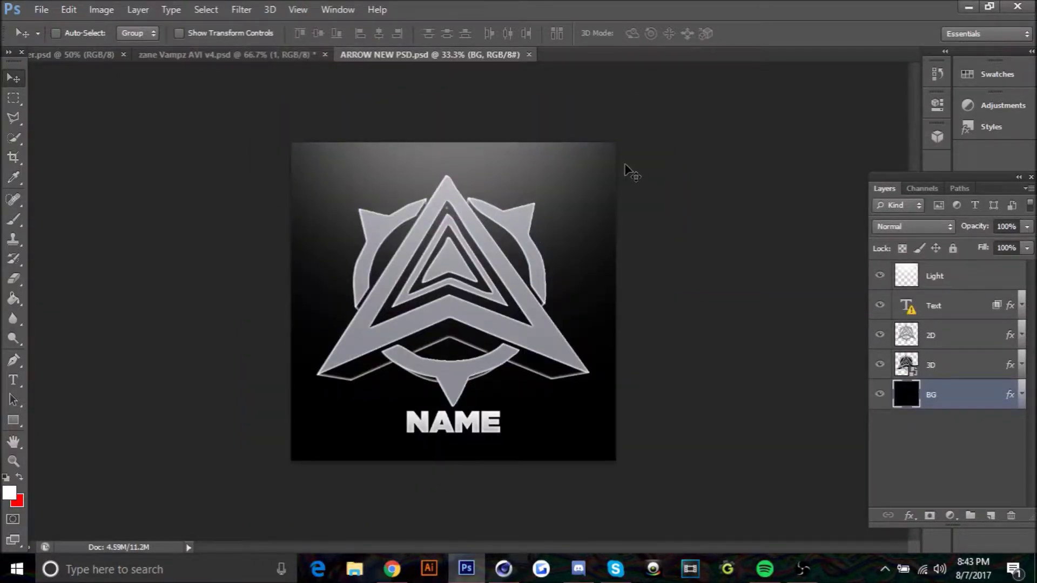
Toggle the 2D layer's visibility, then paste the copied style onto the Vampz document's layer 1.
{"action": "left_click", "coordinate": [879, 335]}
{"action": "left_click", "coordinate": [880, 334]}
{"action": "left_click", "coordinate": [210, 54]}
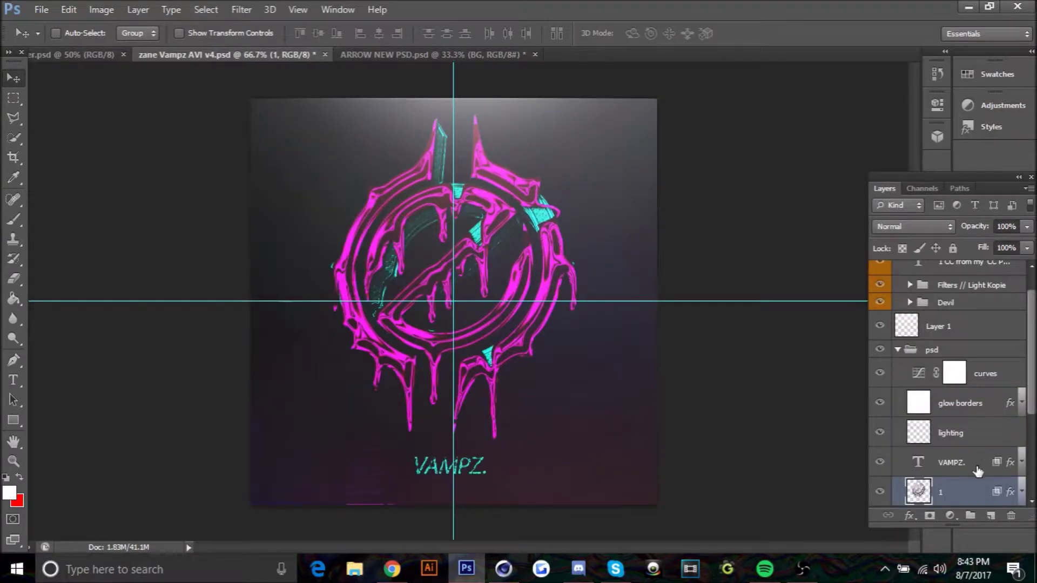
{"action": "scroll", "coordinate": [978, 471], "scroll_direction": "down", "scroll_amount": 1}
{"action": "right_click", "coordinate": [967, 468]}
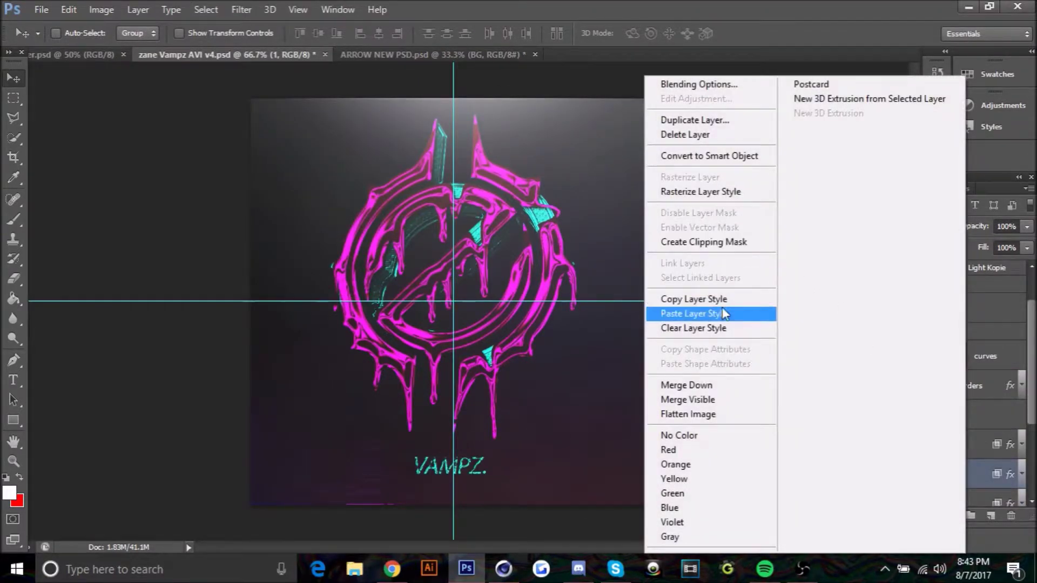
{"action": "left_click", "coordinate": [724, 314]}
Paste the liquid style onto the 2D layer in ARROW NEW PSD.
{"action": "left_click", "coordinate": [501, 53]}
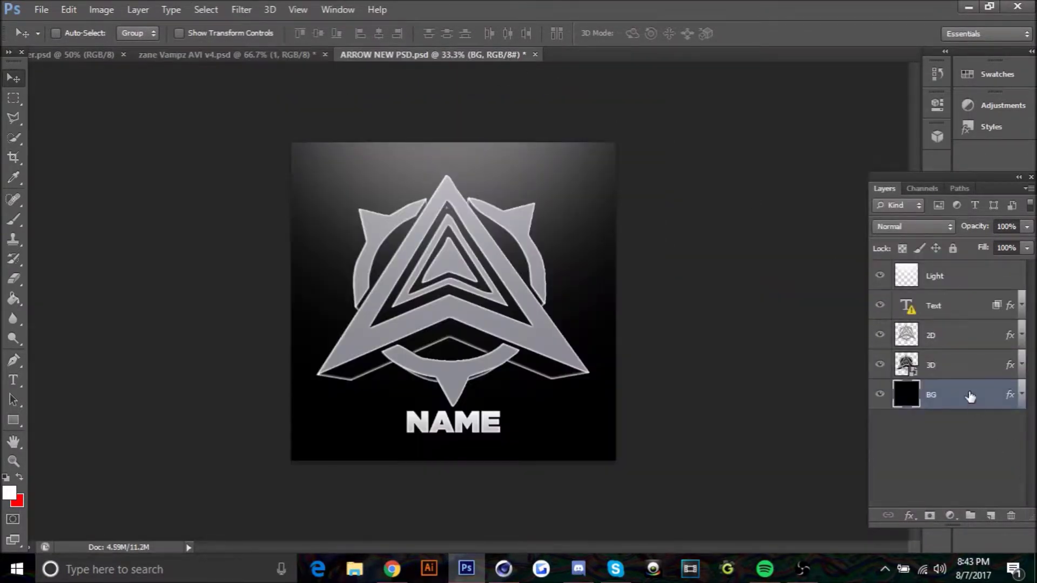
{"action": "right_click", "coordinate": [939, 335]}
{"action": "left_click", "coordinate": [698, 315]}
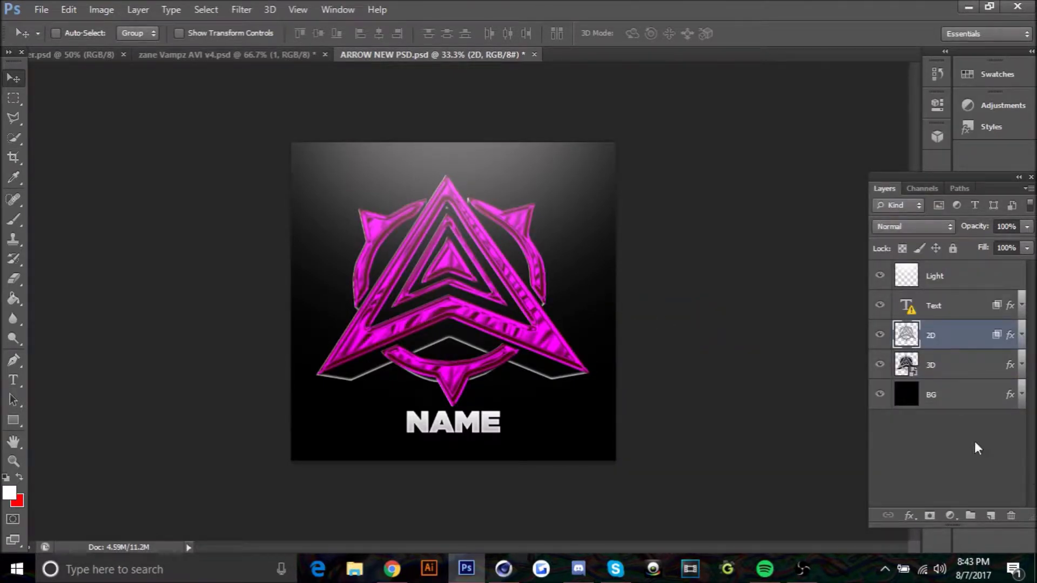
Set the 2D layer's Bevel & Emboss size to 24 px and apply it.
{"action": "double_click", "coordinate": [1011, 365]}
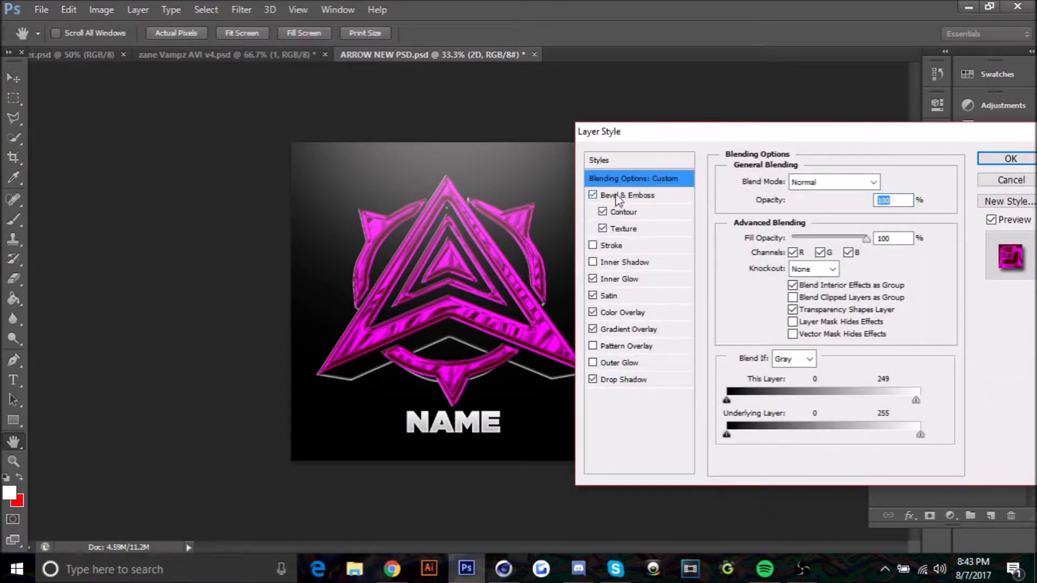
{"action": "left_click", "coordinate": [616, 196]}
{"action": "mouse_move", "coordinate": [797, 259]}
{"action": "left_mouse_down"}
{"action": "mouse_move", "coordinate": [835, 270]}
{"action": "mouse_move", "coordinate": [803, 251]}
{"action": "left_mouse_up"}
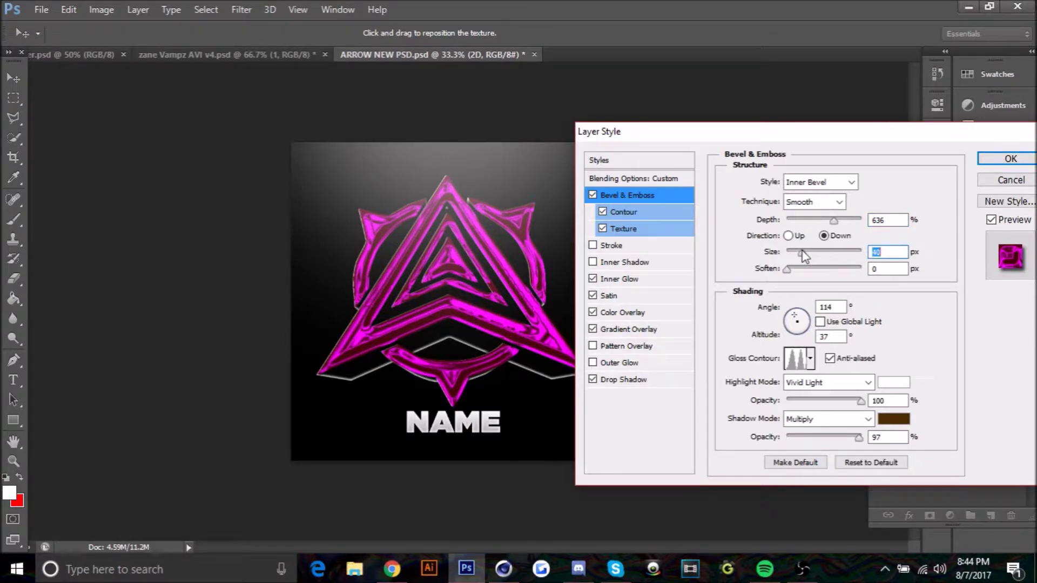
{"action": "left_click", "coordinate": [993, 159]}
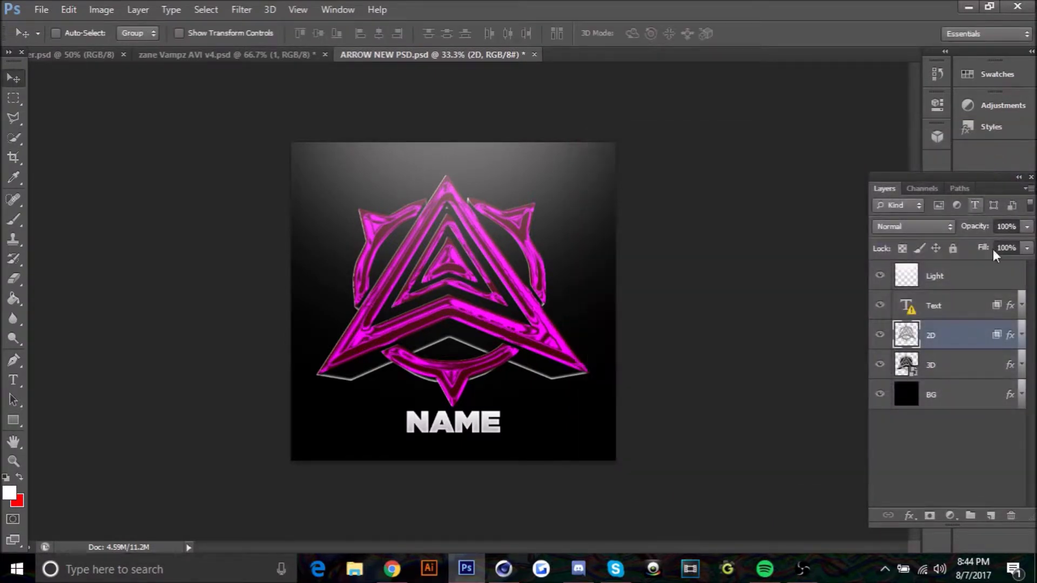
After viewing the Vampz reference, set the 2D layer's Inner Glow gradient left stop to blue #0006ff.
{"action": "left_click", "coordinate": [270, 57]}
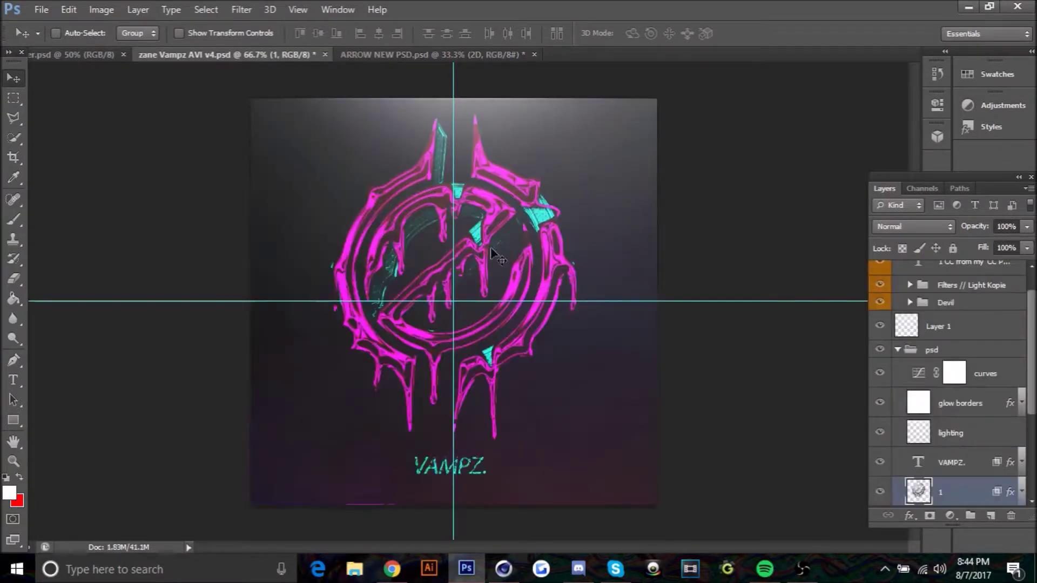
{"action": "left_click", "coordinate": [412, 57]}
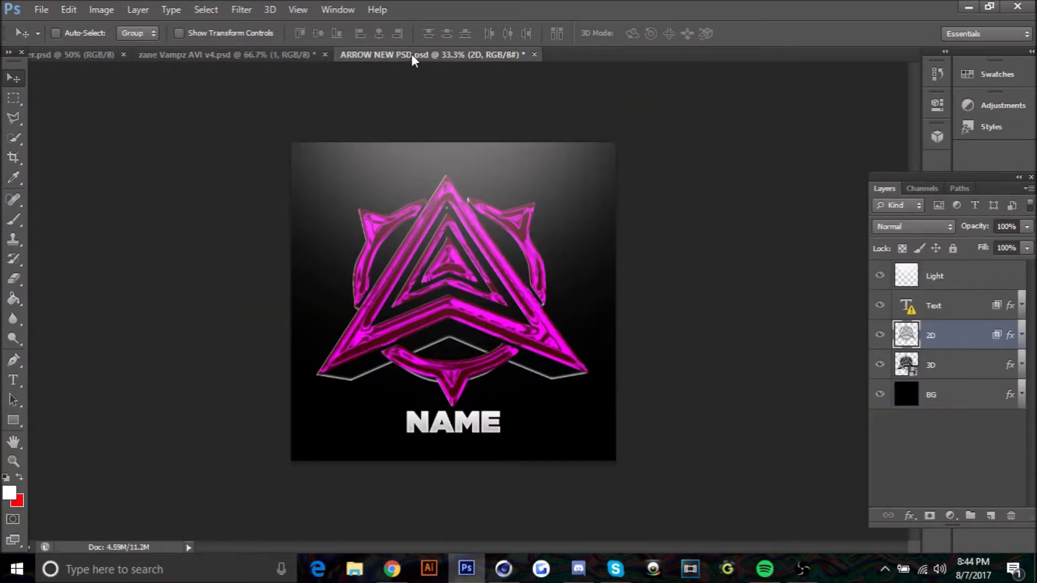
{"action": "double_click", "coordinate": [969, 339]}
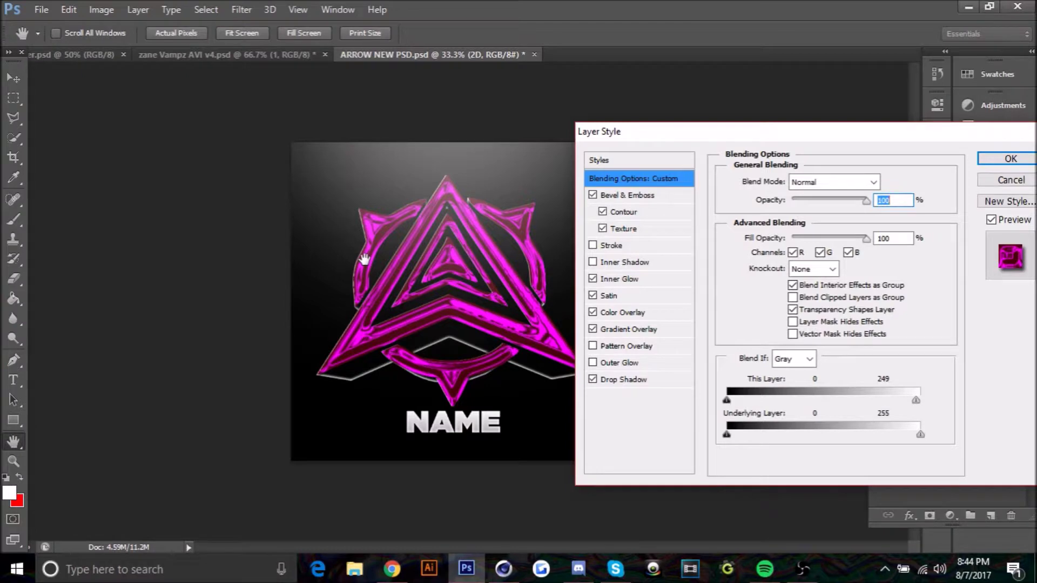
{"action": "left_click", "coordinate": [619, 281]}
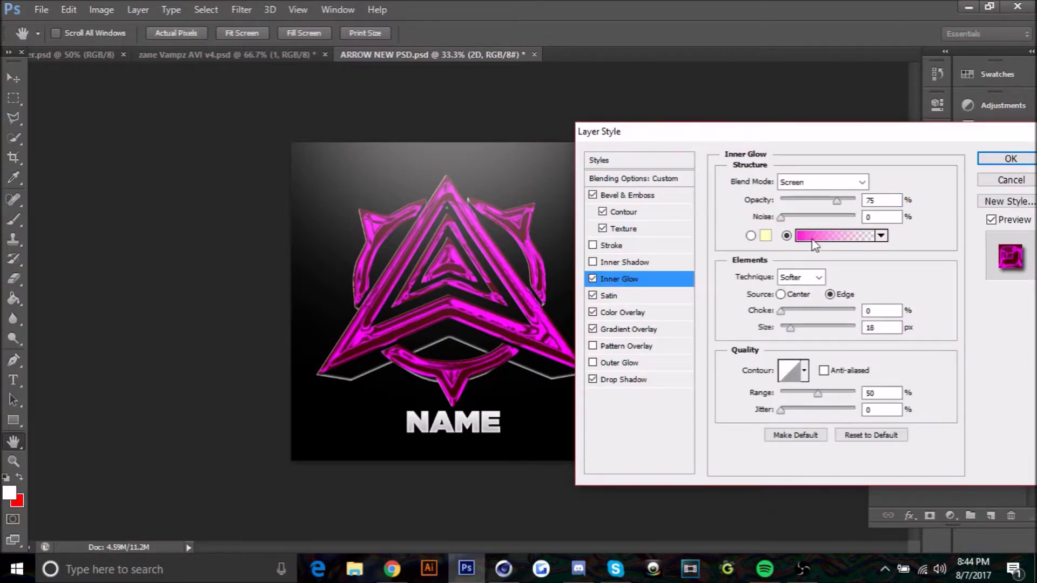
{"action": "left_click", "coordinate": [813, 238]}
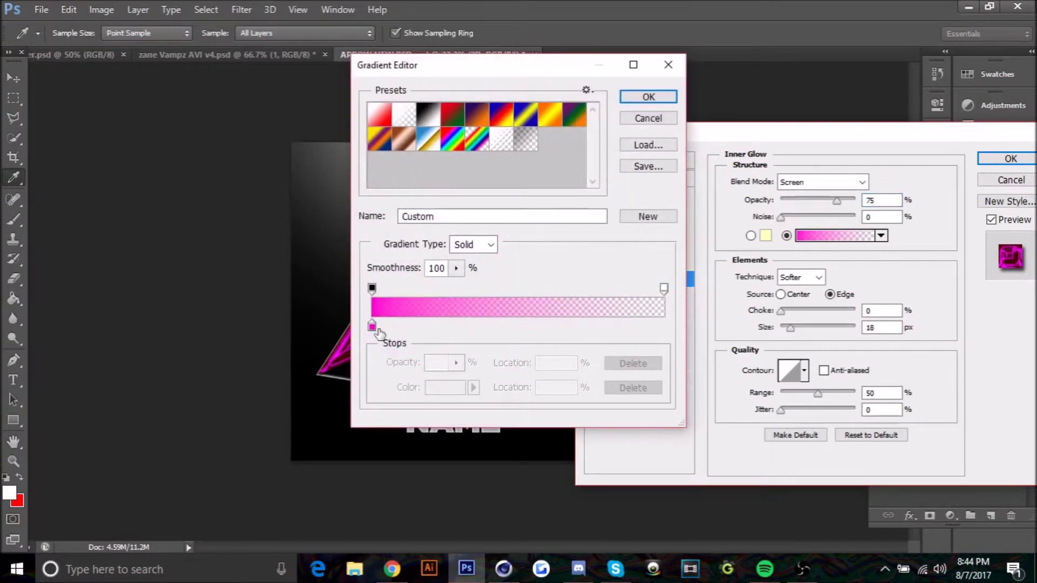
{"action": "double_click", "coordinate": [372, 326]}
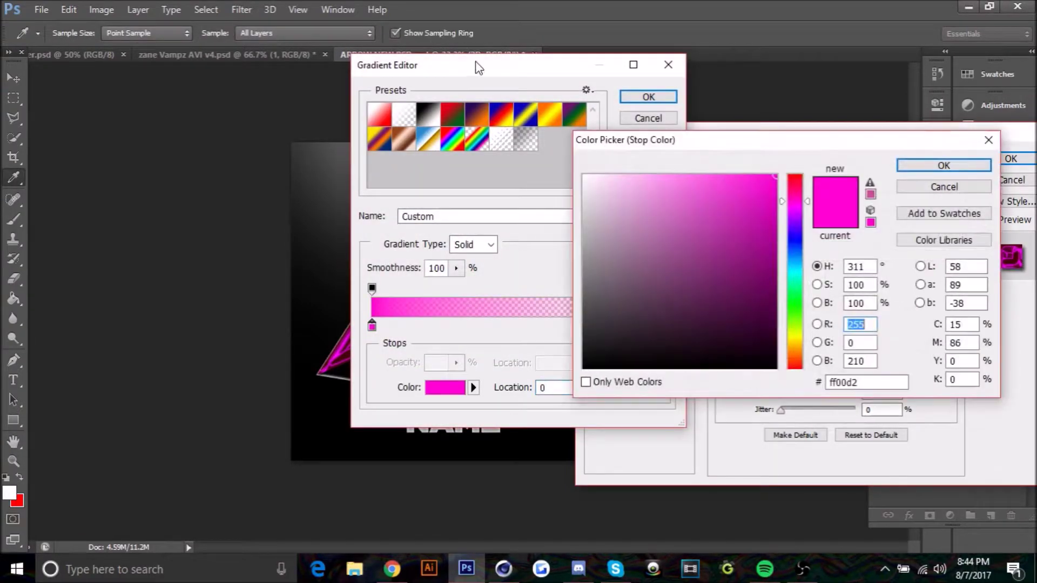
{"action": "left_click", "coordinate": [793, 241]}
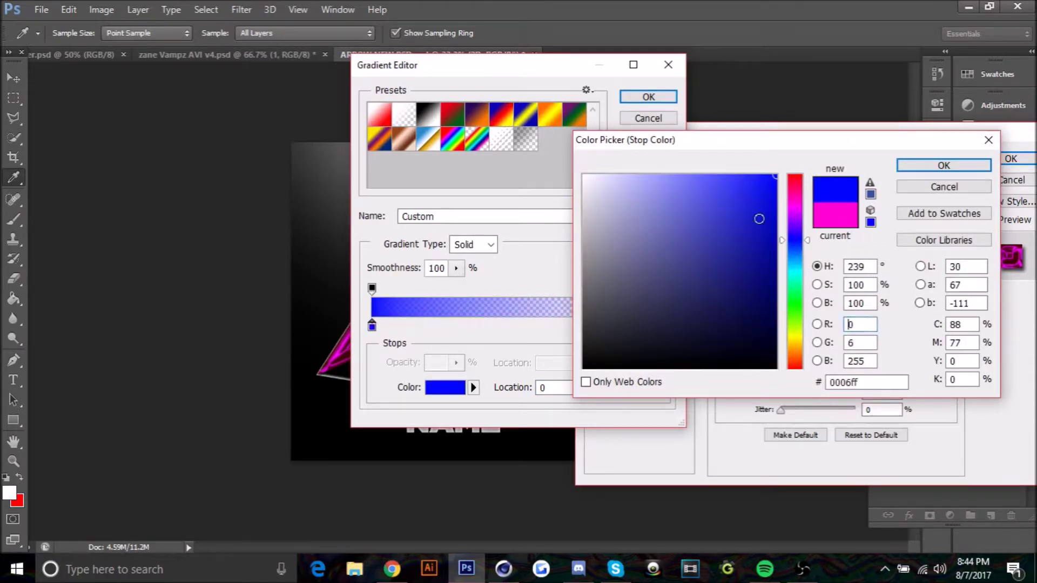
{"action": "left_click", "coordinate": [914, 167]}
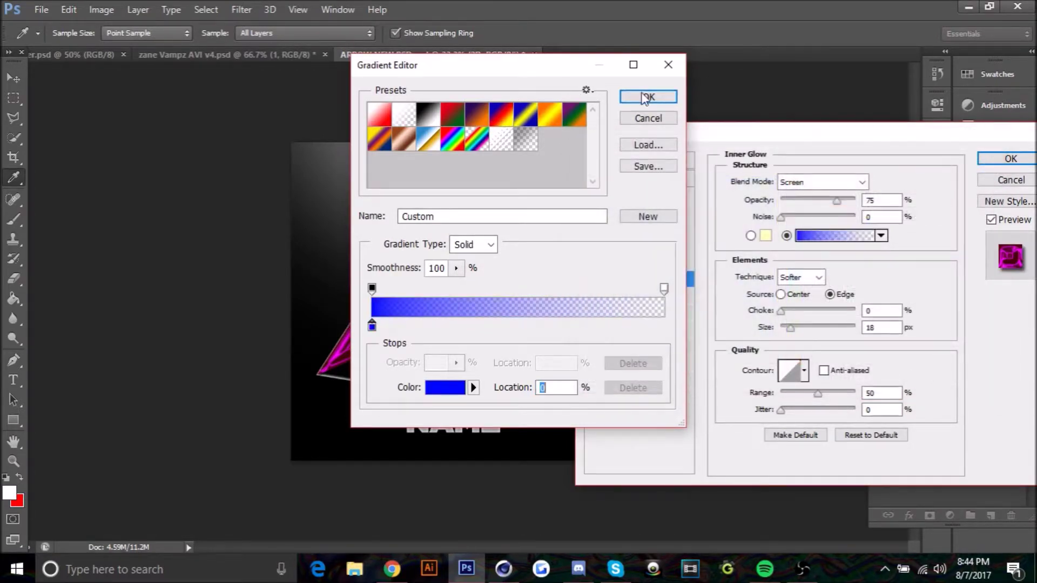
{"action": "left_click", "coordinate": [649, 97]}
Change the 2D layer's Color Overlay colour to blue.
{"action": "left_click", "coordinate": [609, 295]}
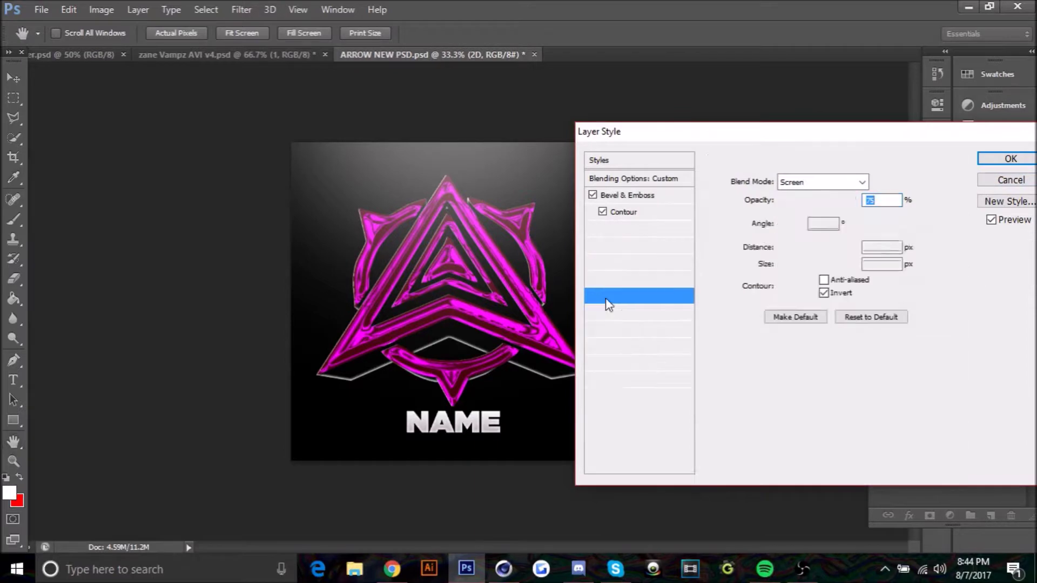
{"action": "left_click", "coordinate": [620, 313]}
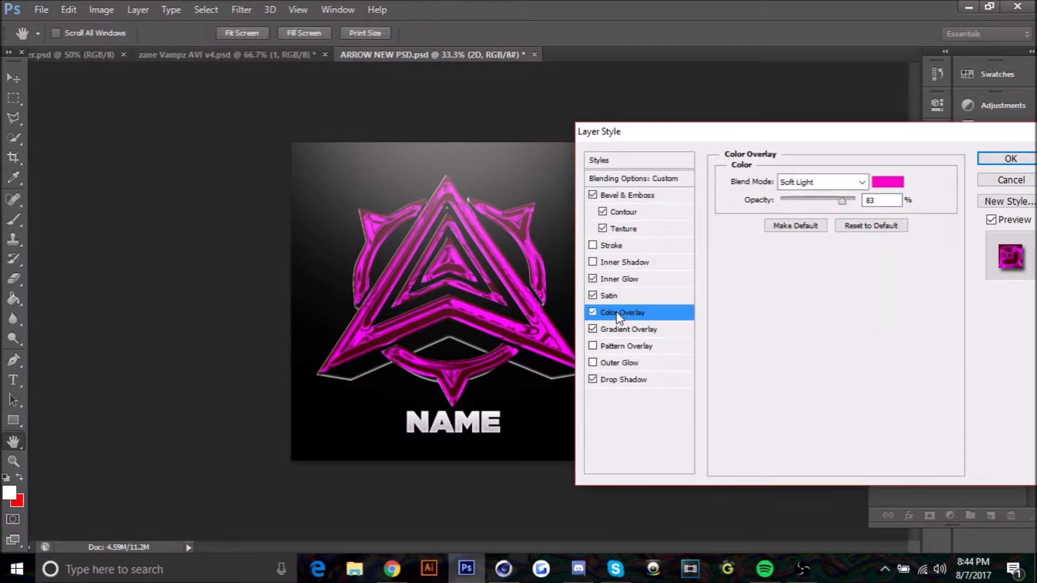
{"action": "left_click", "coordinate": [887, 182]}
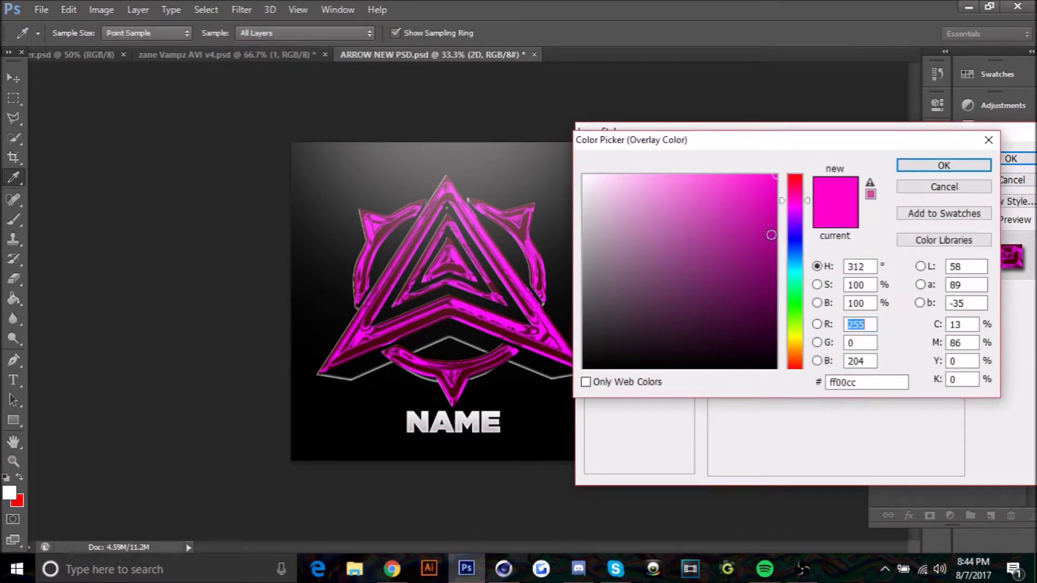
{"action": "left_click", "coordinate": [798, 237]}
{"action": "left_click", "coordinate": [916, 168]}
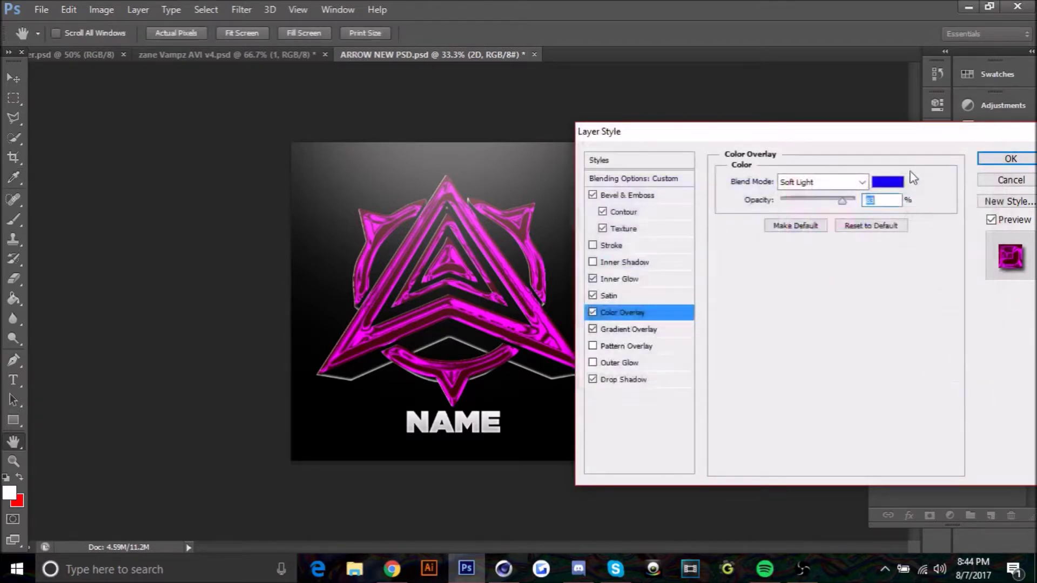
Set the Gradient Overlay's left stop to bright blue #1800ff and apply the layer style.
{"action": "left_click", "coordinate": [626, 329]}
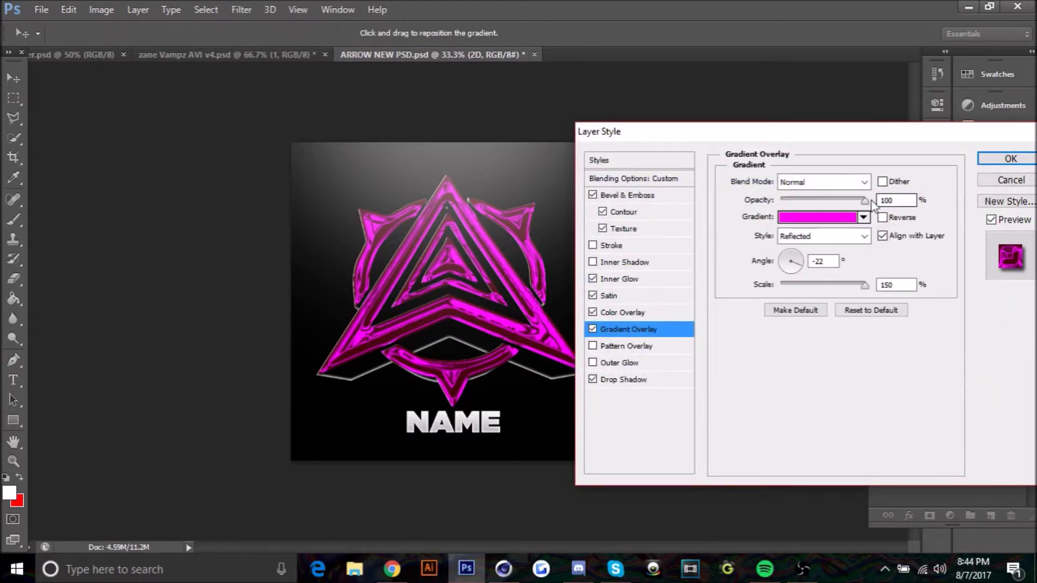
{"action": "left_click", "coordinate": [827, 218]}
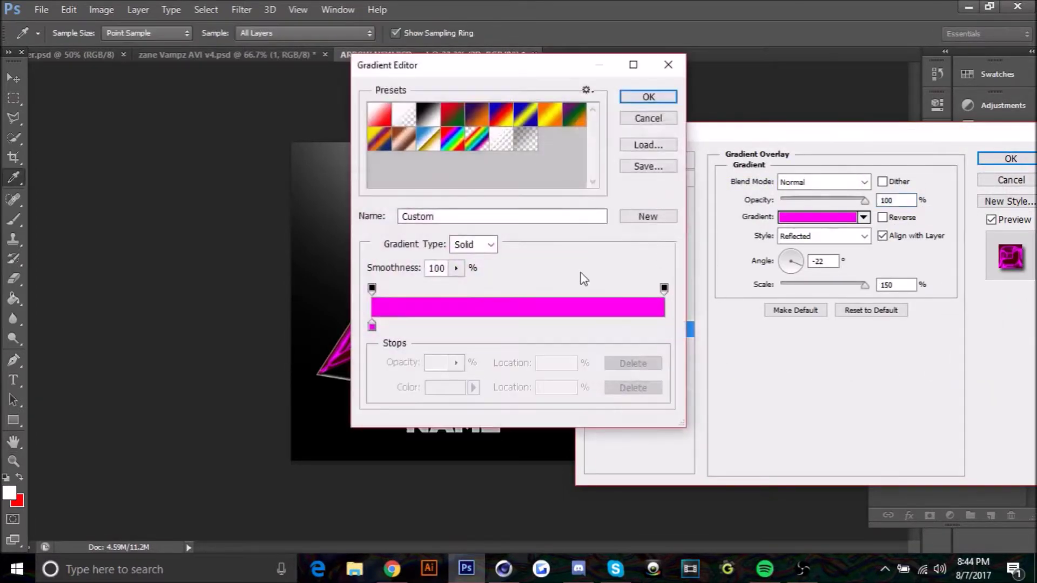
{"action": "left_click", "coordinate": [372, 325]}
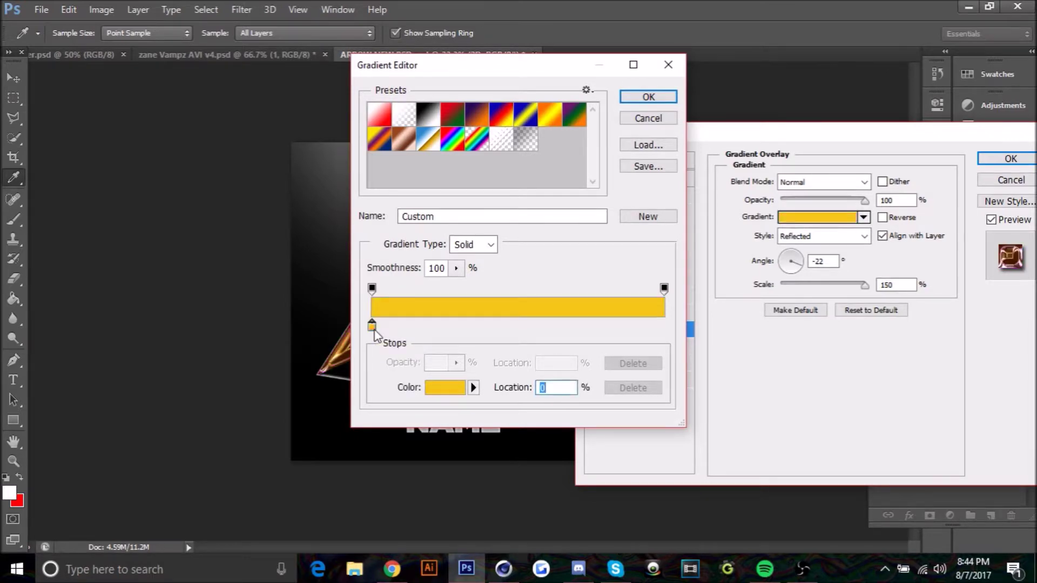
{"action": "double_click", "coordinate": [371, 326]}
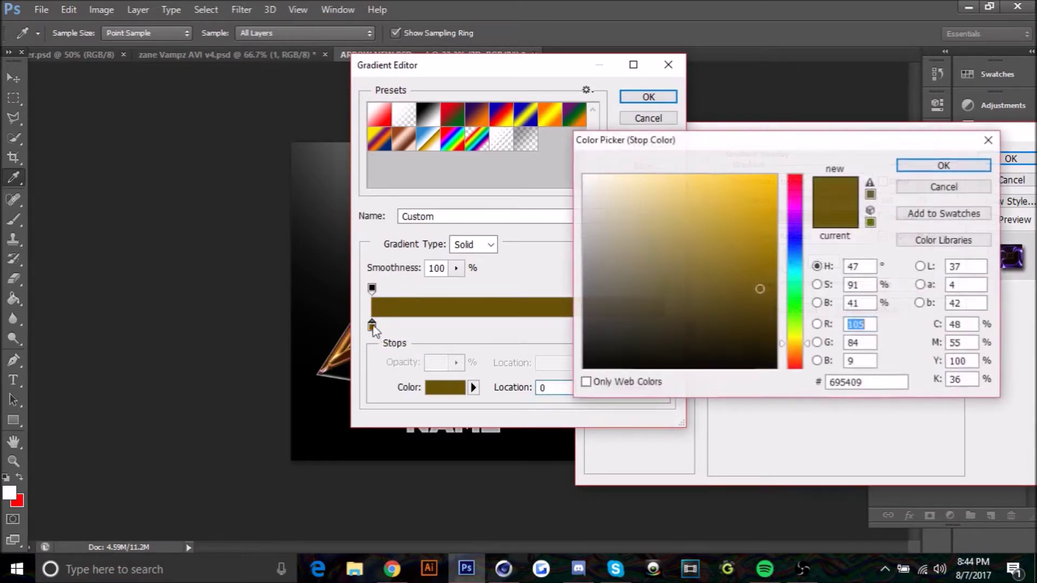
{"action": "left_click", "coordinate": [803, 236]}
{"action": "left_click", "coordinate": [776, 176]}
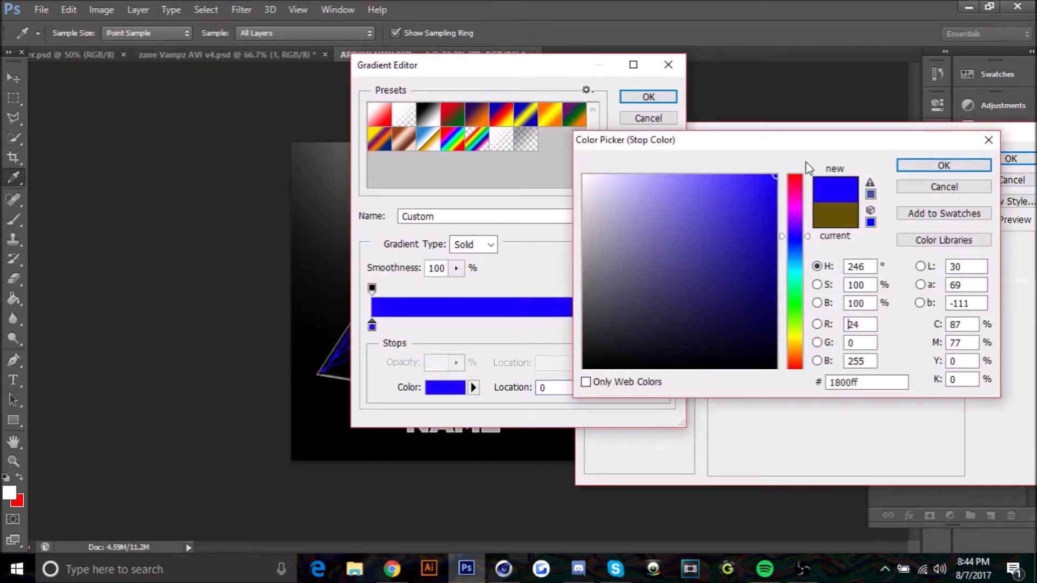
{"action": "left_click", "coordinate": [941, 164]}
{"action": "left_click", "coordinate": [634, 97]}
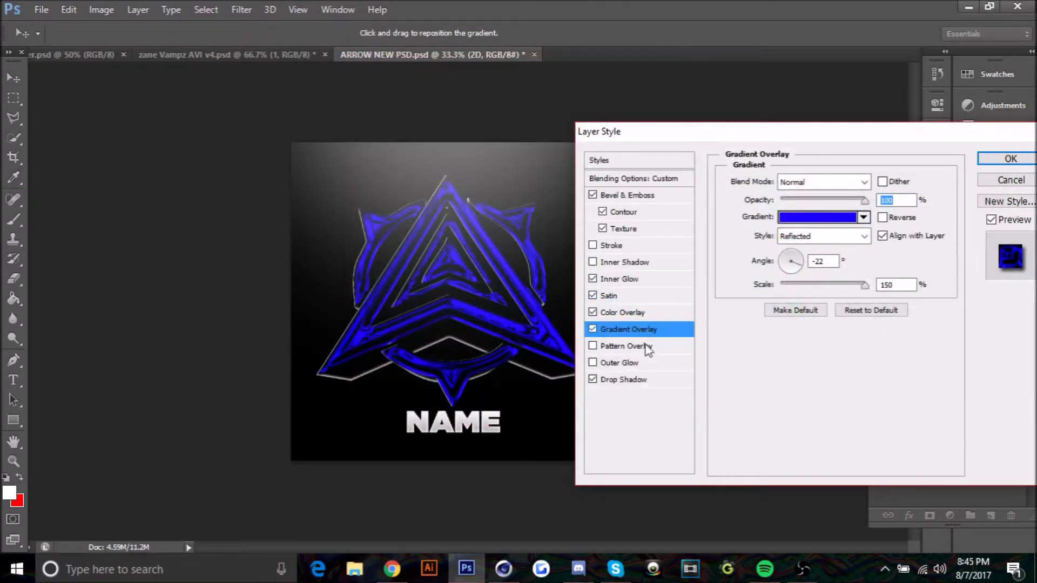
{"action": "left_click", "coordinate": [993, 161]}
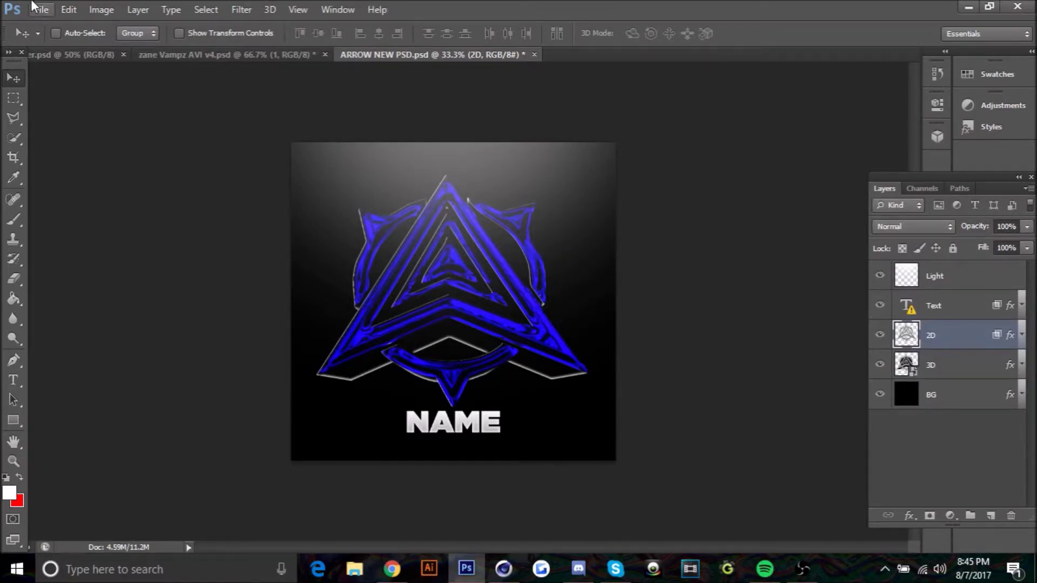
Close the Filter menu unused and pick the Smudge Tool from the Blur tool flyout.
{"action": "left_click", "coordinate": [242, 10]}
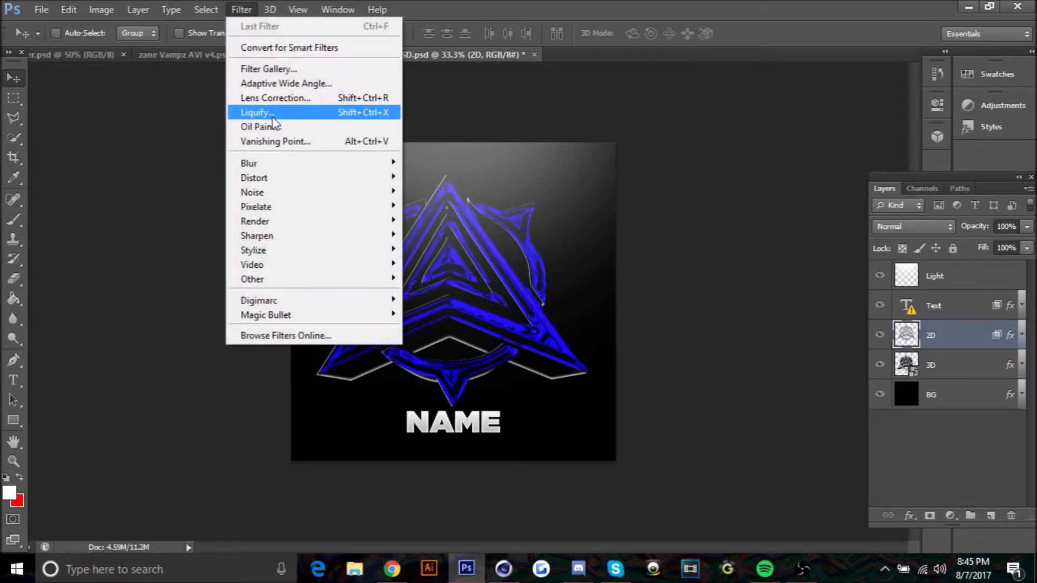
{"action": "left_click", "coordinate": [242, 9]}
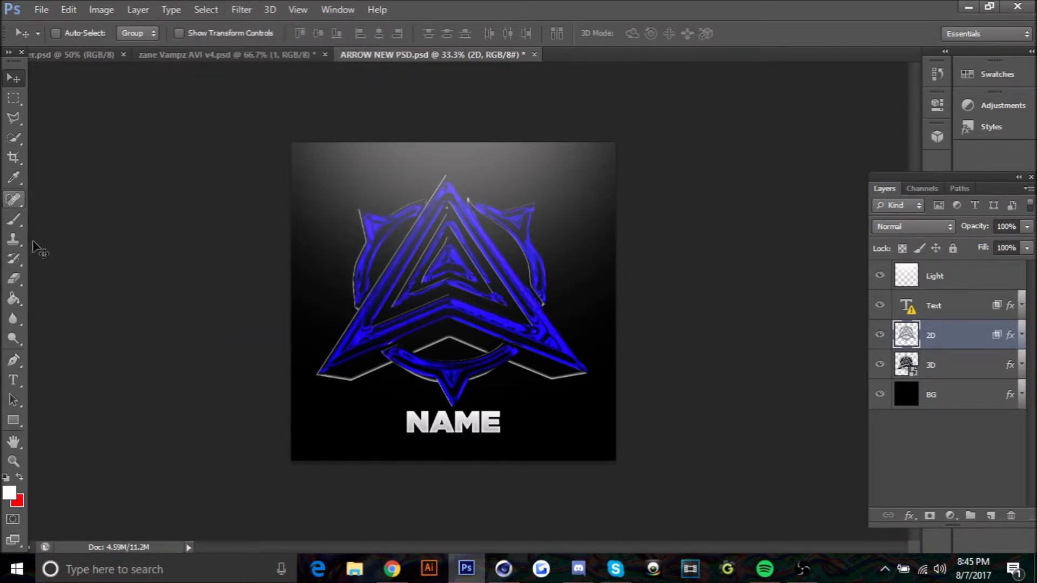
{"action": "left_click", "coordinate": [12, 323]}
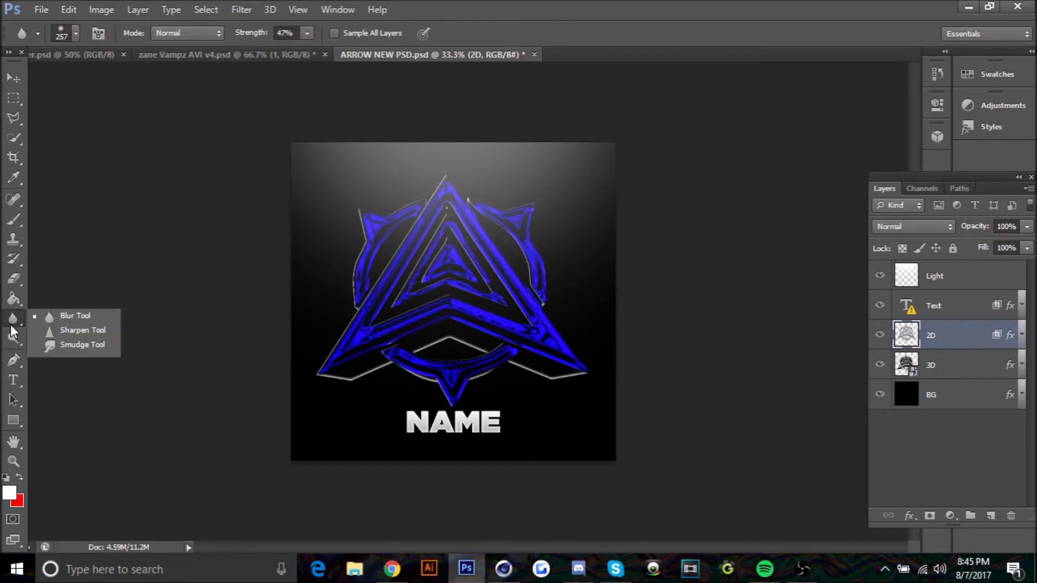
{"action": "left_click", "coordinate": [74, 345]}
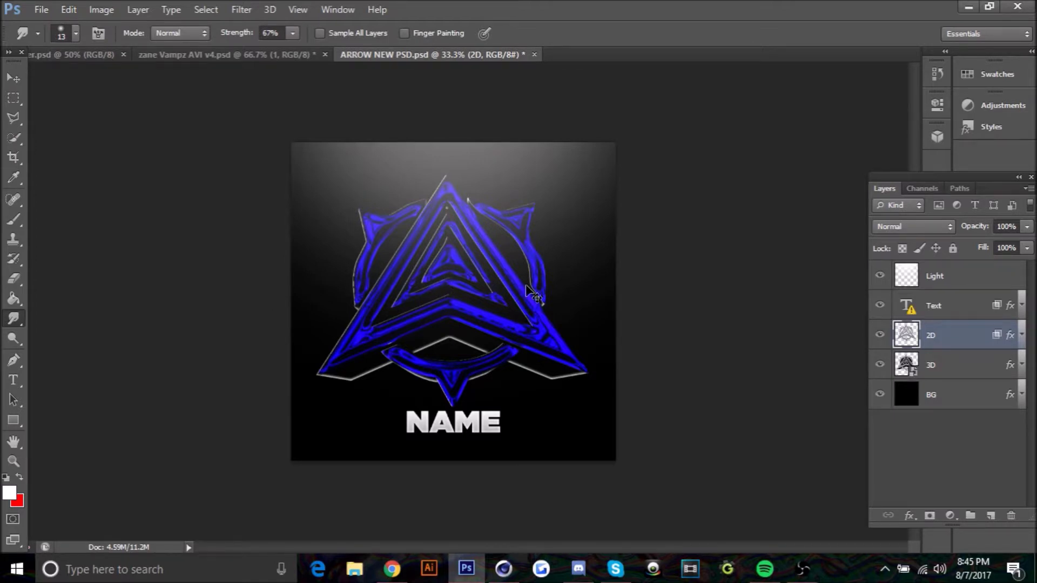
With a 49 px smudge brush, pull a long blue drip down from the arrow's inner edge.
{"action": "scroll", "coordinate": [532, 294], "scroll_direction": "up", "scroll_amount": 2}
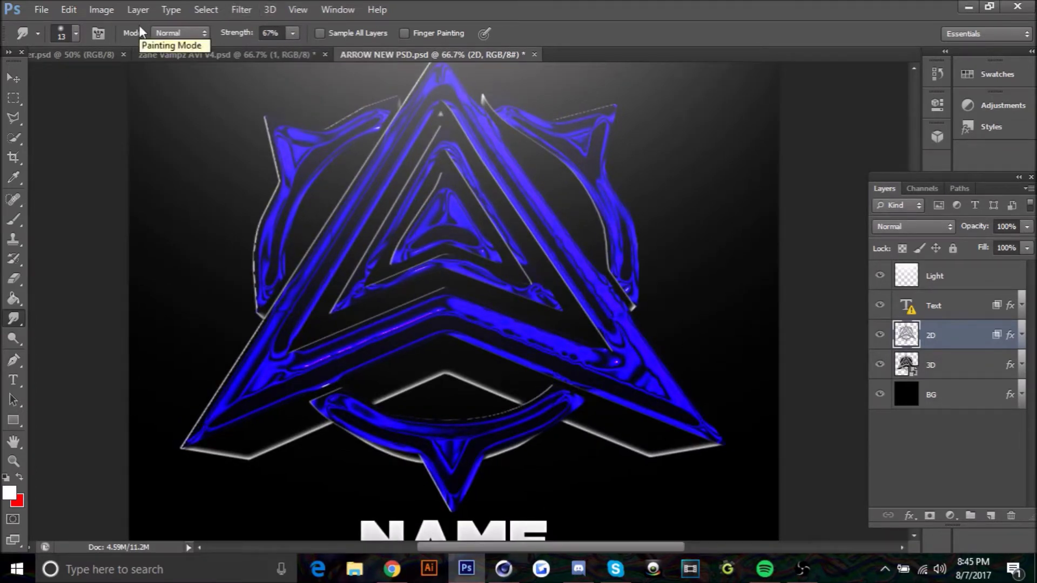
{"action": "left_click", "coordinate": [77, 34]}
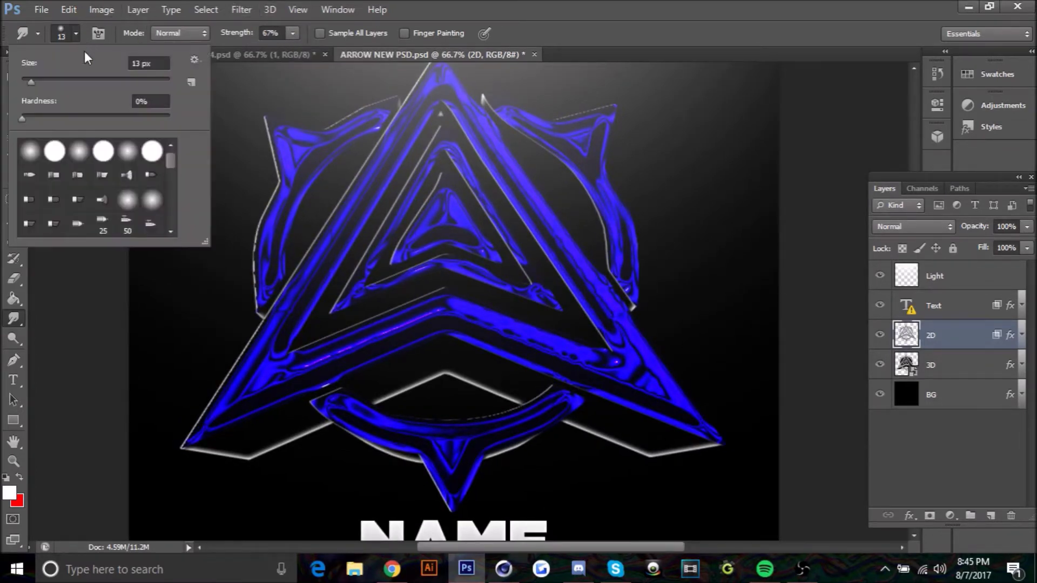
{"action": "left_click", "coordinate": [60, 81]}
{"action": "left_click", "coordinate": [440, 320]}
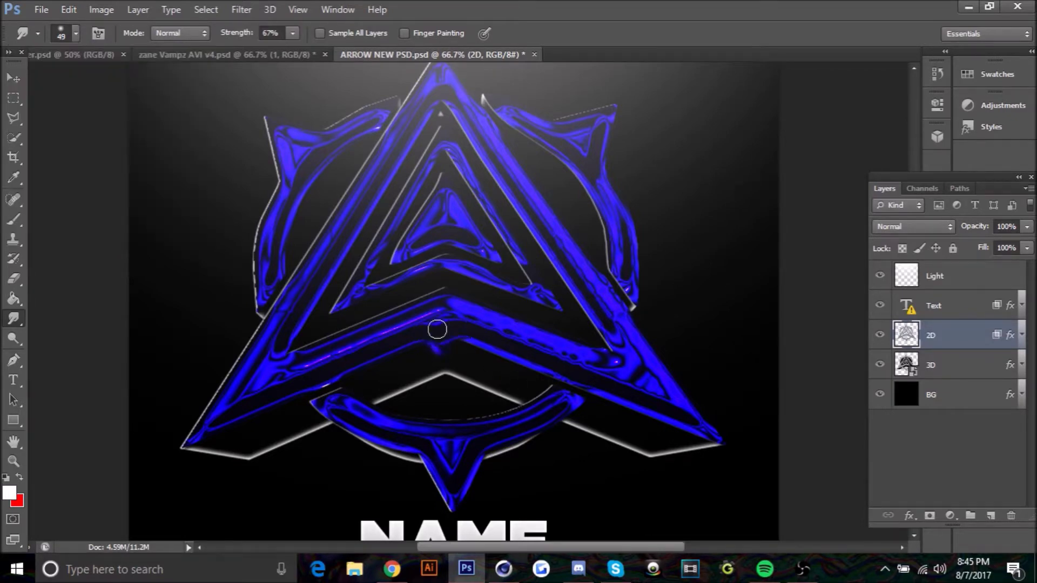
{"action": "left_click_drag", "start_coordinate": [438, 329], "coordinate": [438, 388]}
{"action": "left_click_drag", "start_coordinate": [436, 352], "coordinate": [438, 397]}
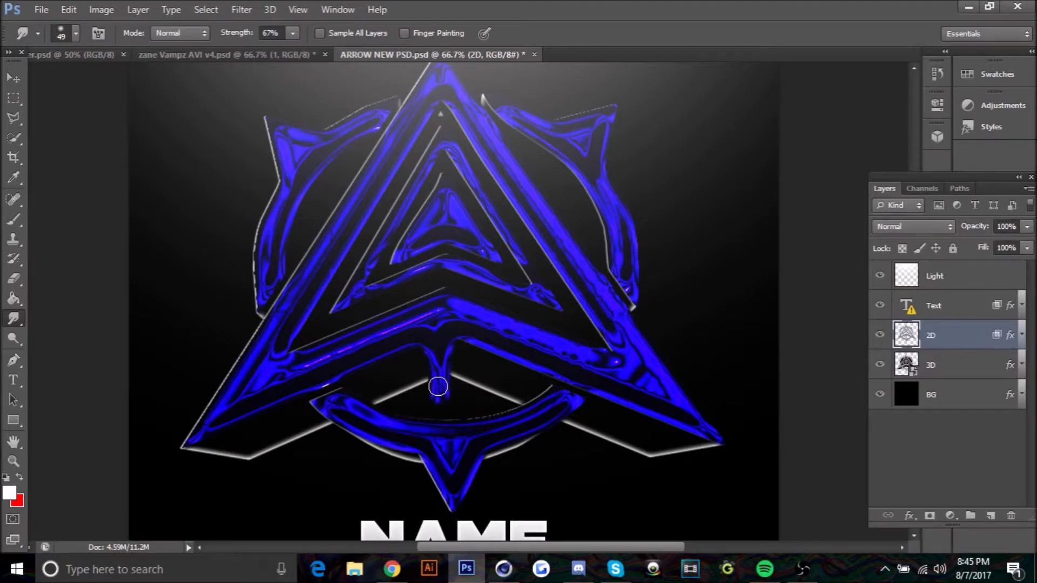
At 36 px, smudge drips under the lower-left arm, lower ring and lower-right arm, then zoom out.
{"action": "left_click", "coordinate": [77, 33]}
{"action": "left_click_drag", "start_coordinate": [54, 81], "coordinate": [48, 80]}
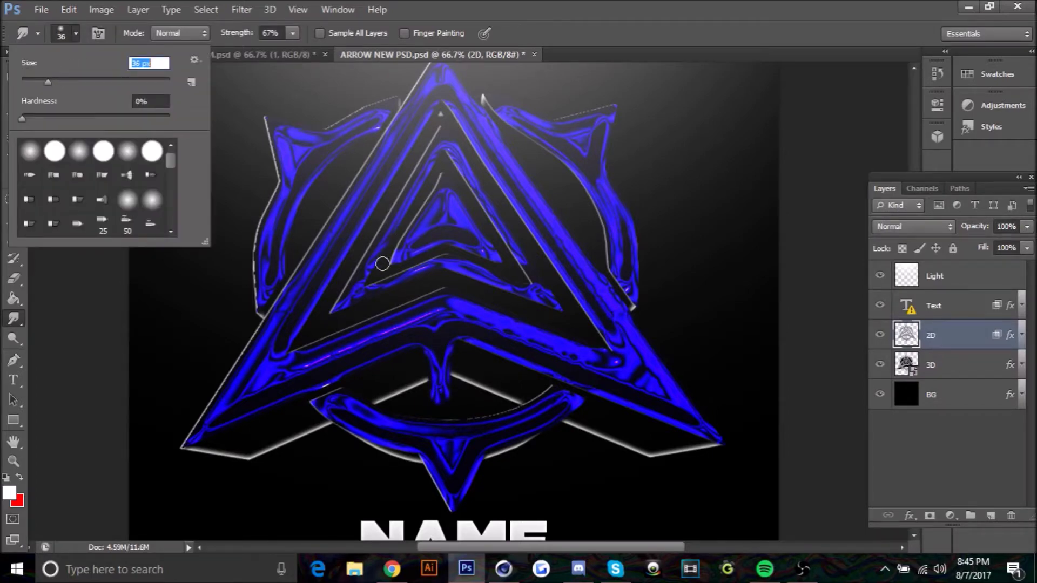
{"action": "left_click", "coordinate": [263, 399]}
{"action": "left_click_drag", "start_coordinate": [262, 409], "coordinate": [261, 483]}
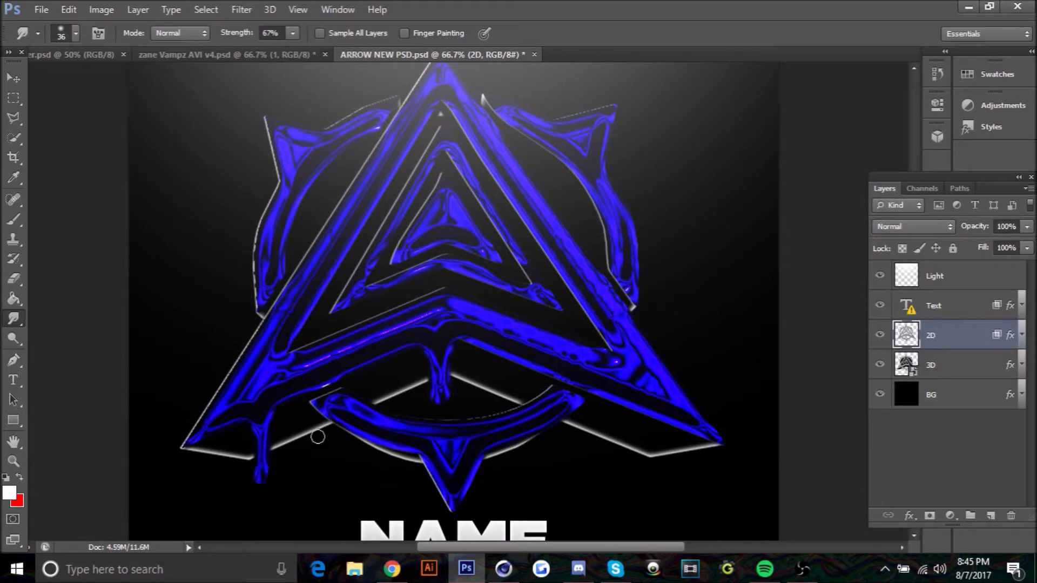
{"action": "left_click_drag", "start_coordinate": [529, 444], "coordinate": [540, 472]}
{"action": "left_click_drag", "start_coordinate": [532, 438], "coordinate": [530, 502]}
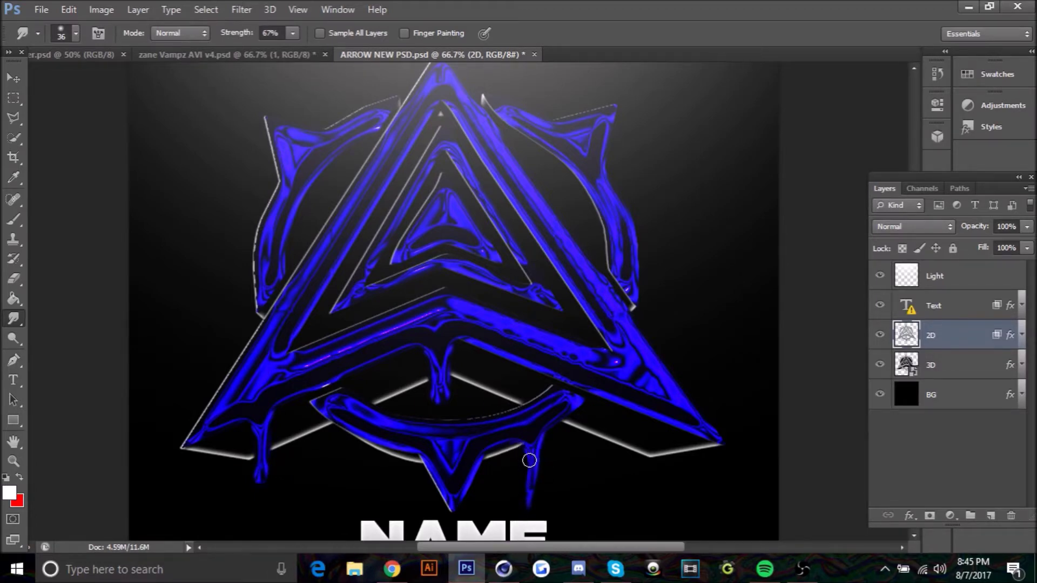
{"action": "left_click_drag", "start_coordinate": [529, 460], "coordinate": [534, 517]}
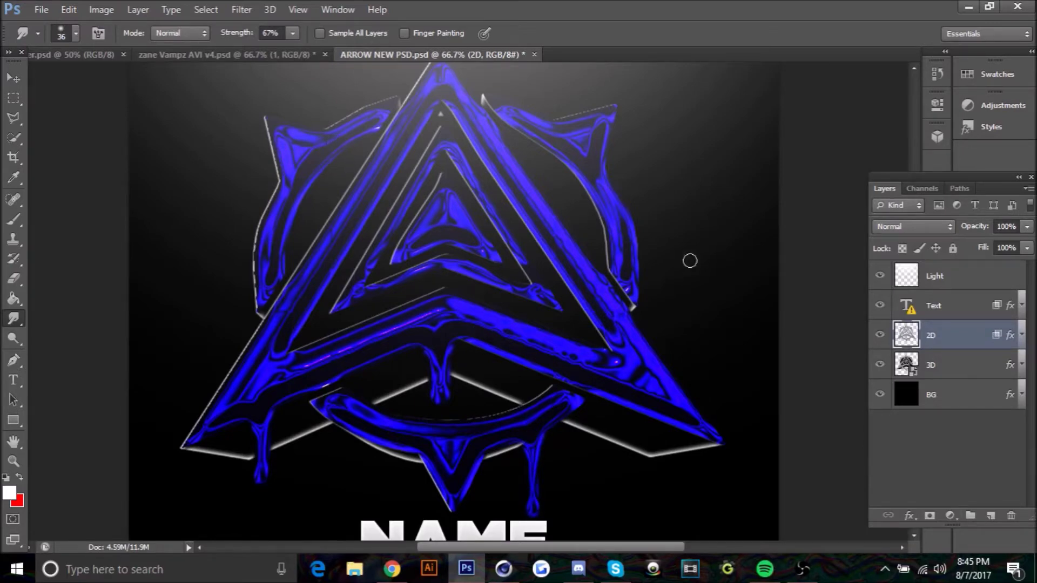
{"action": "mouse_move", "coordinate": [650, 413]}
{"action": "left_mouse_down"}
{"action": "mouse_move", "coordinate": [652, 478]}
{"action": "mouse_move", "coordinate": [641, 444]}
{"action": "mouse_move", "coordinate": [649, 477]}
{"action": "left_mouse_up"}
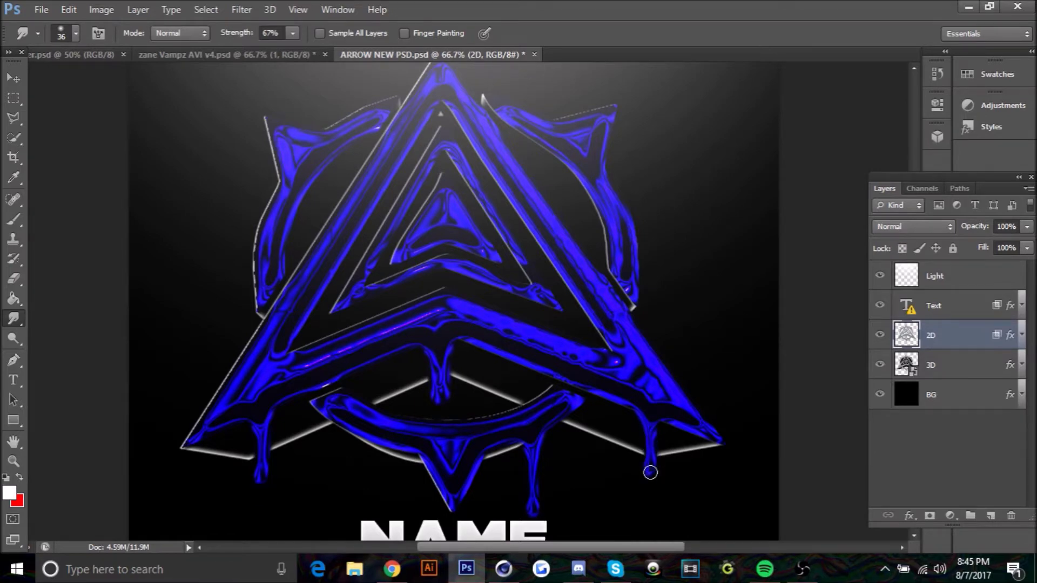
{"action": "left_click_drag", "start_coordinate": [646, 441], "coordinate": [651, 474]}
{"action": "mouse_move", "coordinate": [655, 434]}
{"action": "left_mouse_down"}
{"action": "mouse_move", "coordinate": [653, 465]}
{"action": "mouse_move", "coordinate": [645, 427]}
{"action": "mouse_move", "coordinate": [657, 498]}
{"action": "mouse_move", "coordinate": [649, 469]}
{"action": "mouse_move", "coordinate": [595, 410]}
{"action": "mouse_move", "coordinate": [651, 484]}
{"action": "left_mouse_up"}
{"action": "key", "text": "ctrl+minus"}
{"action": "key", "text": "ctrl+minus"}
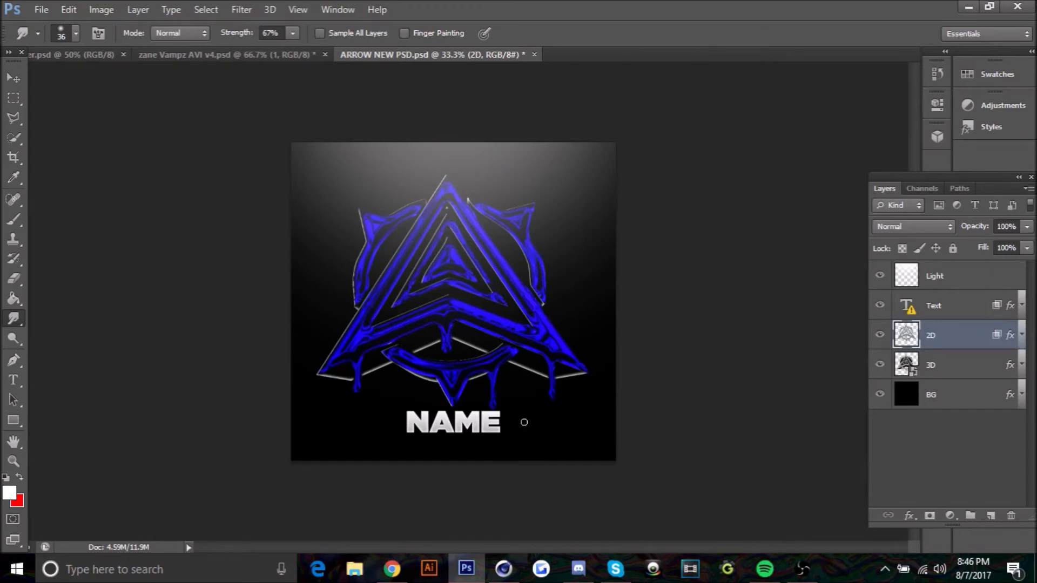
Paste the copied liquid style onto the NAME Text layer and reduce its Bevel & Emboss size.
{"action": "left_click", "coordinate": [14, 77]}
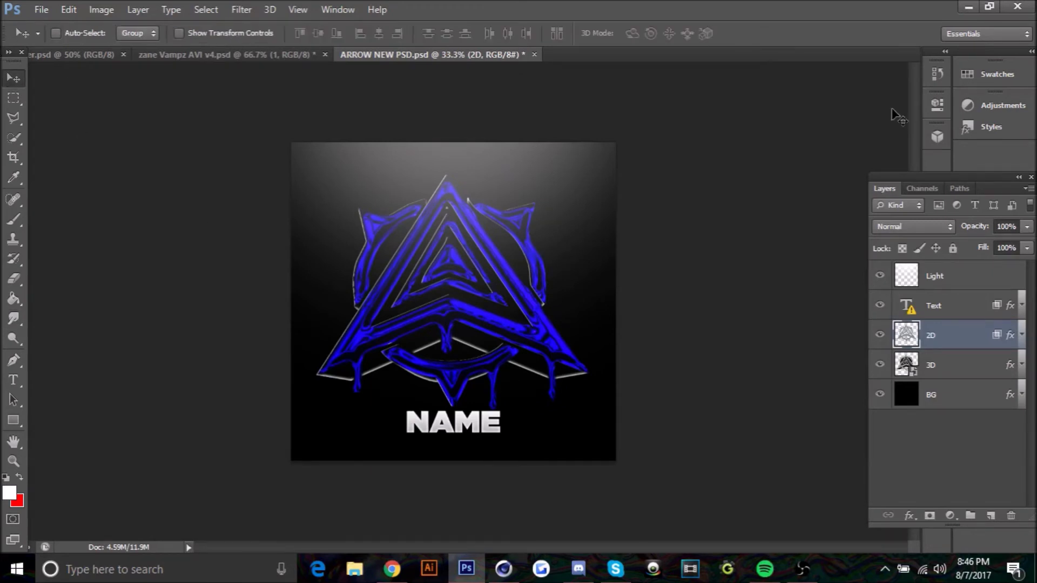
{"action": "right_click", "coordinate": [964, 305]}
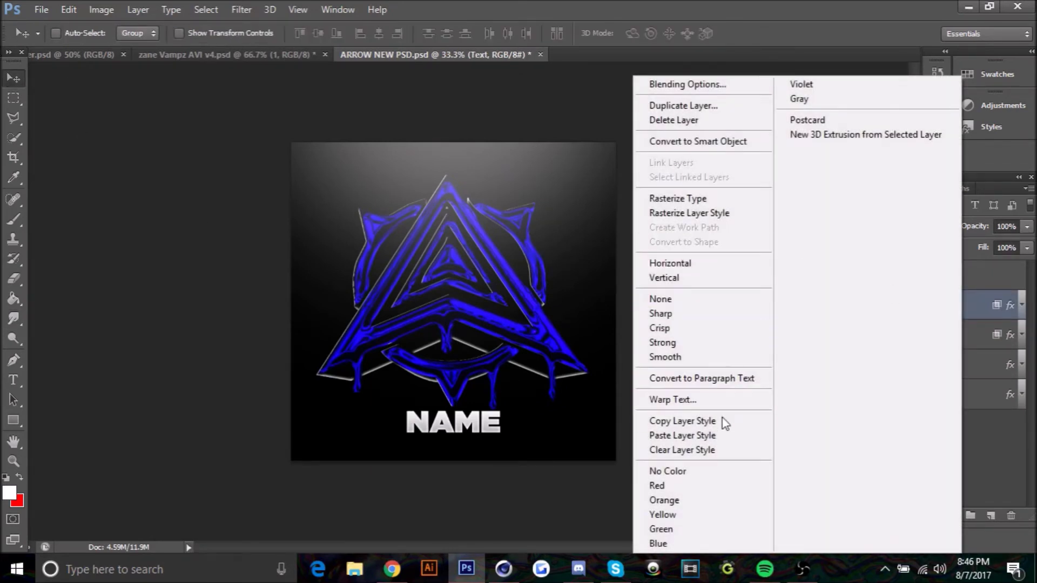
{"action": "left_click", "coordinate": [727, 436]}
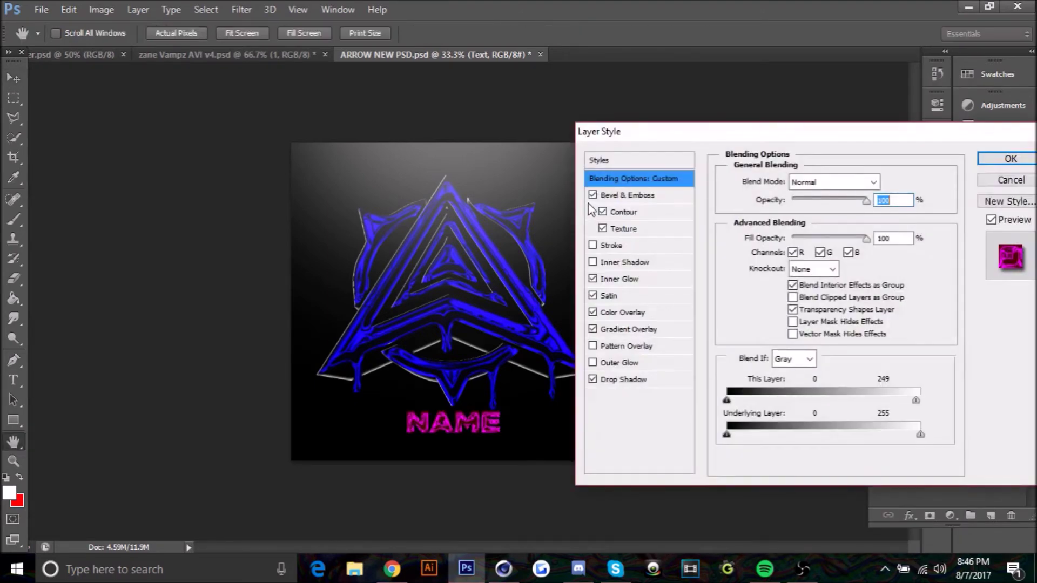
{"action": "left_click", "coordinate": [604, 196]}
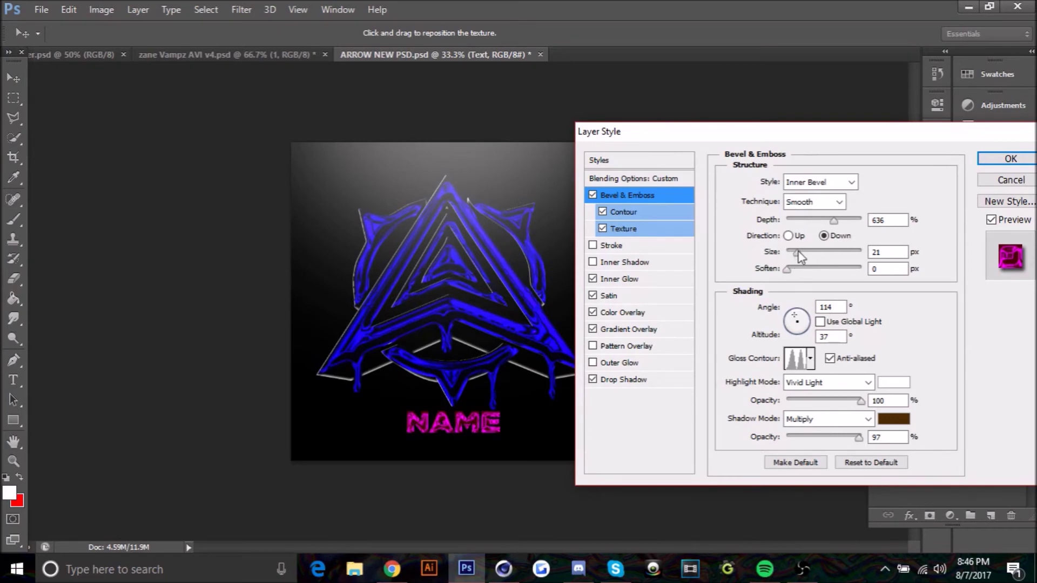
{"action": "left_click_drag", "start_coordinate": [799, 252], "coordinate": [796, 252]}
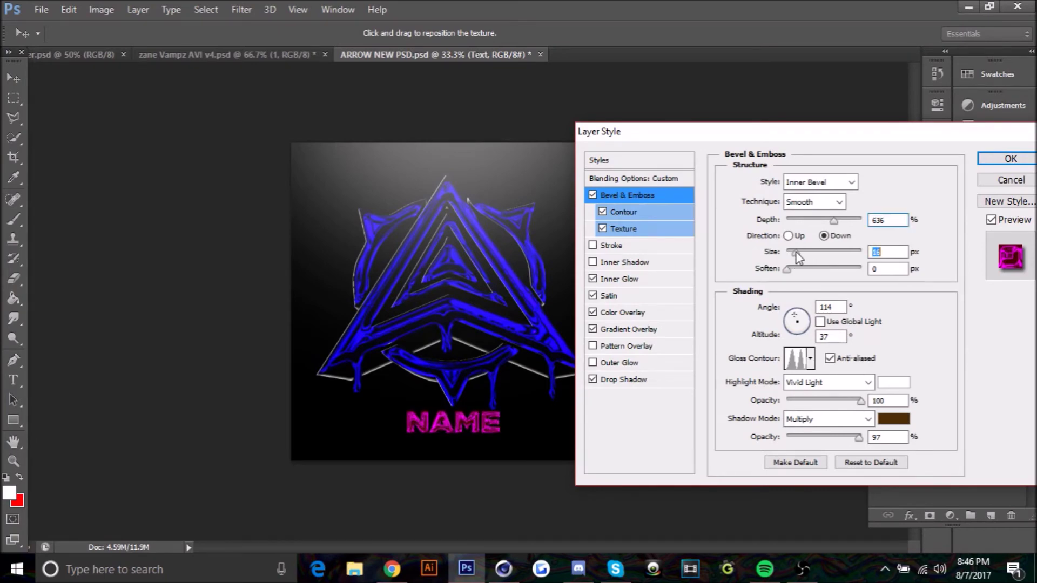
Close Layer Style with OK, then use Clear Layer Style on the Text layer.
{"action": "left_click", "coordinate": [1010, 159]}
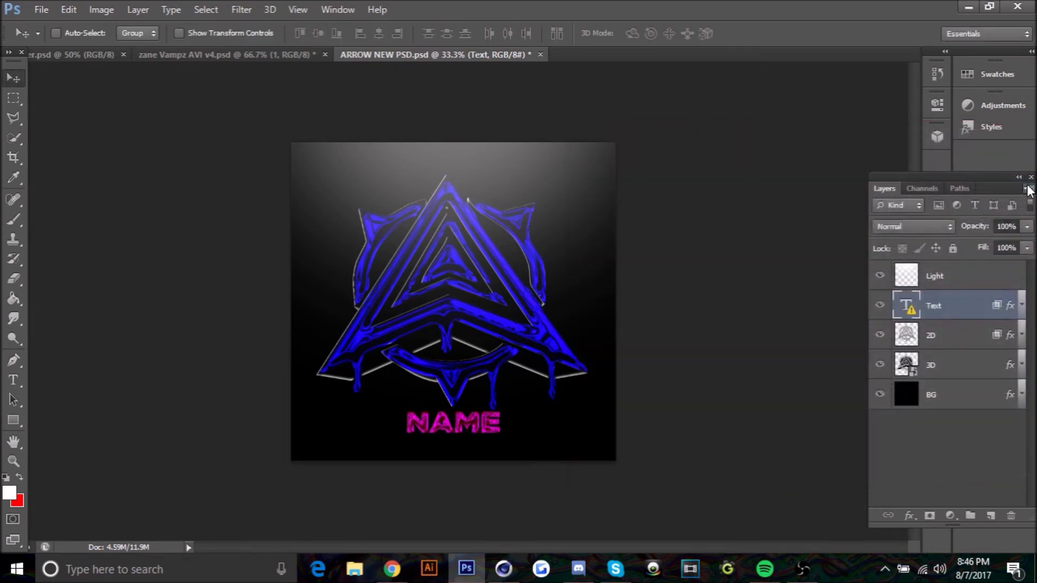
{"action": "right_click", "coordinate": [967, 300]}
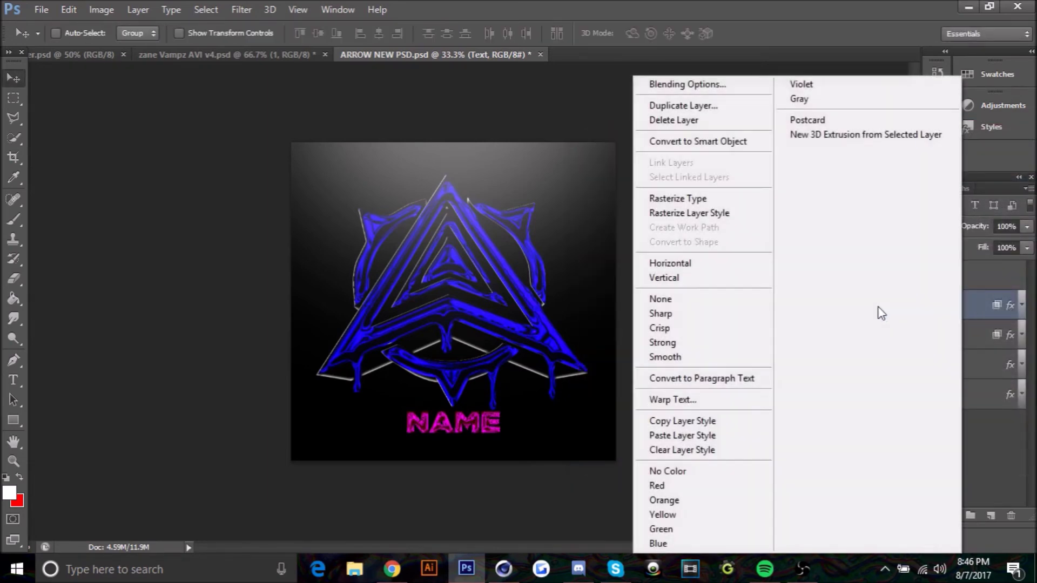
{"action": "left_click", "coordinate": [735, 451]}
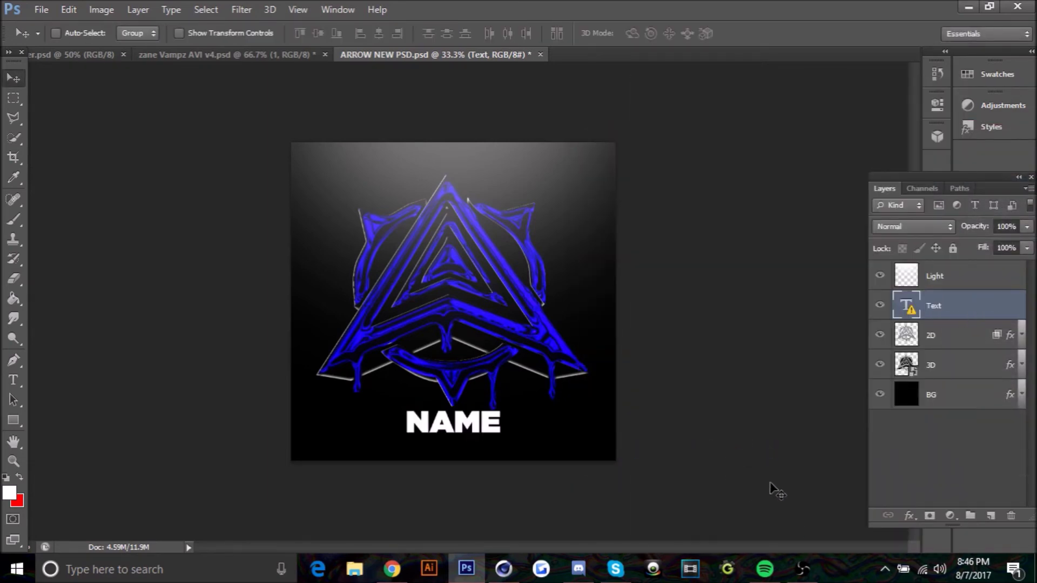